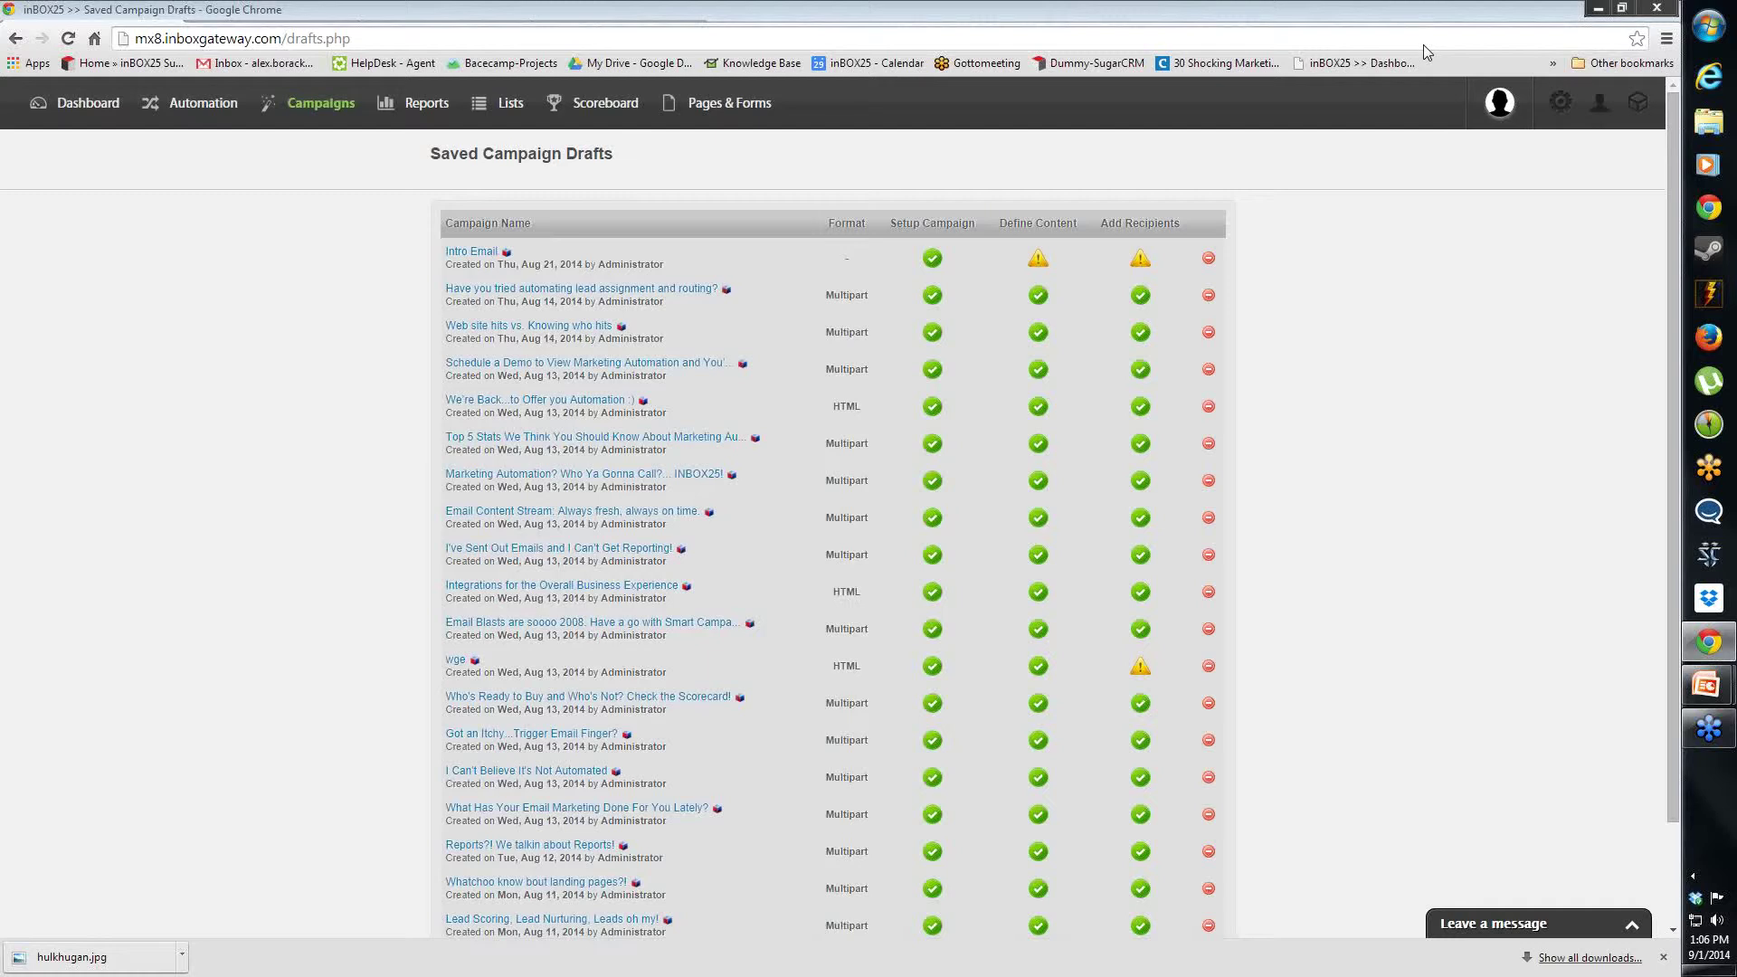
Open the saved draft "[Testing 123] Know what your subscribers will see" and go to its campaign settings
left_click_drag(1674, 328, 1664, 415)
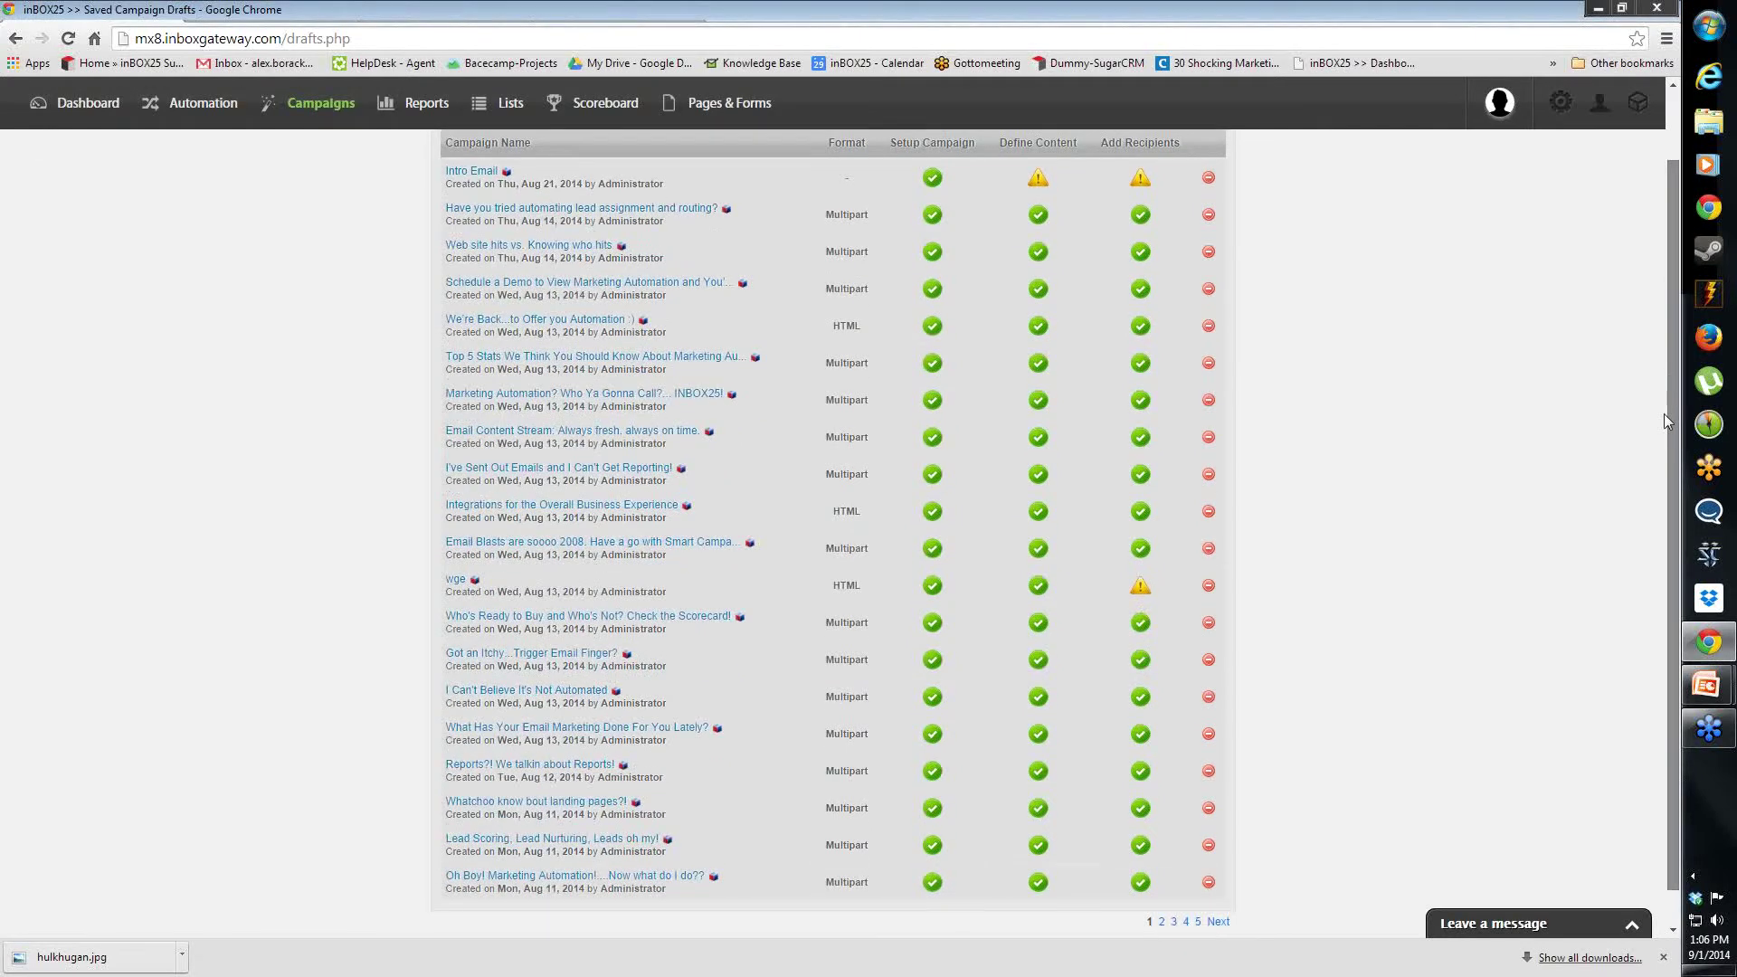
left_click(1161, 892)
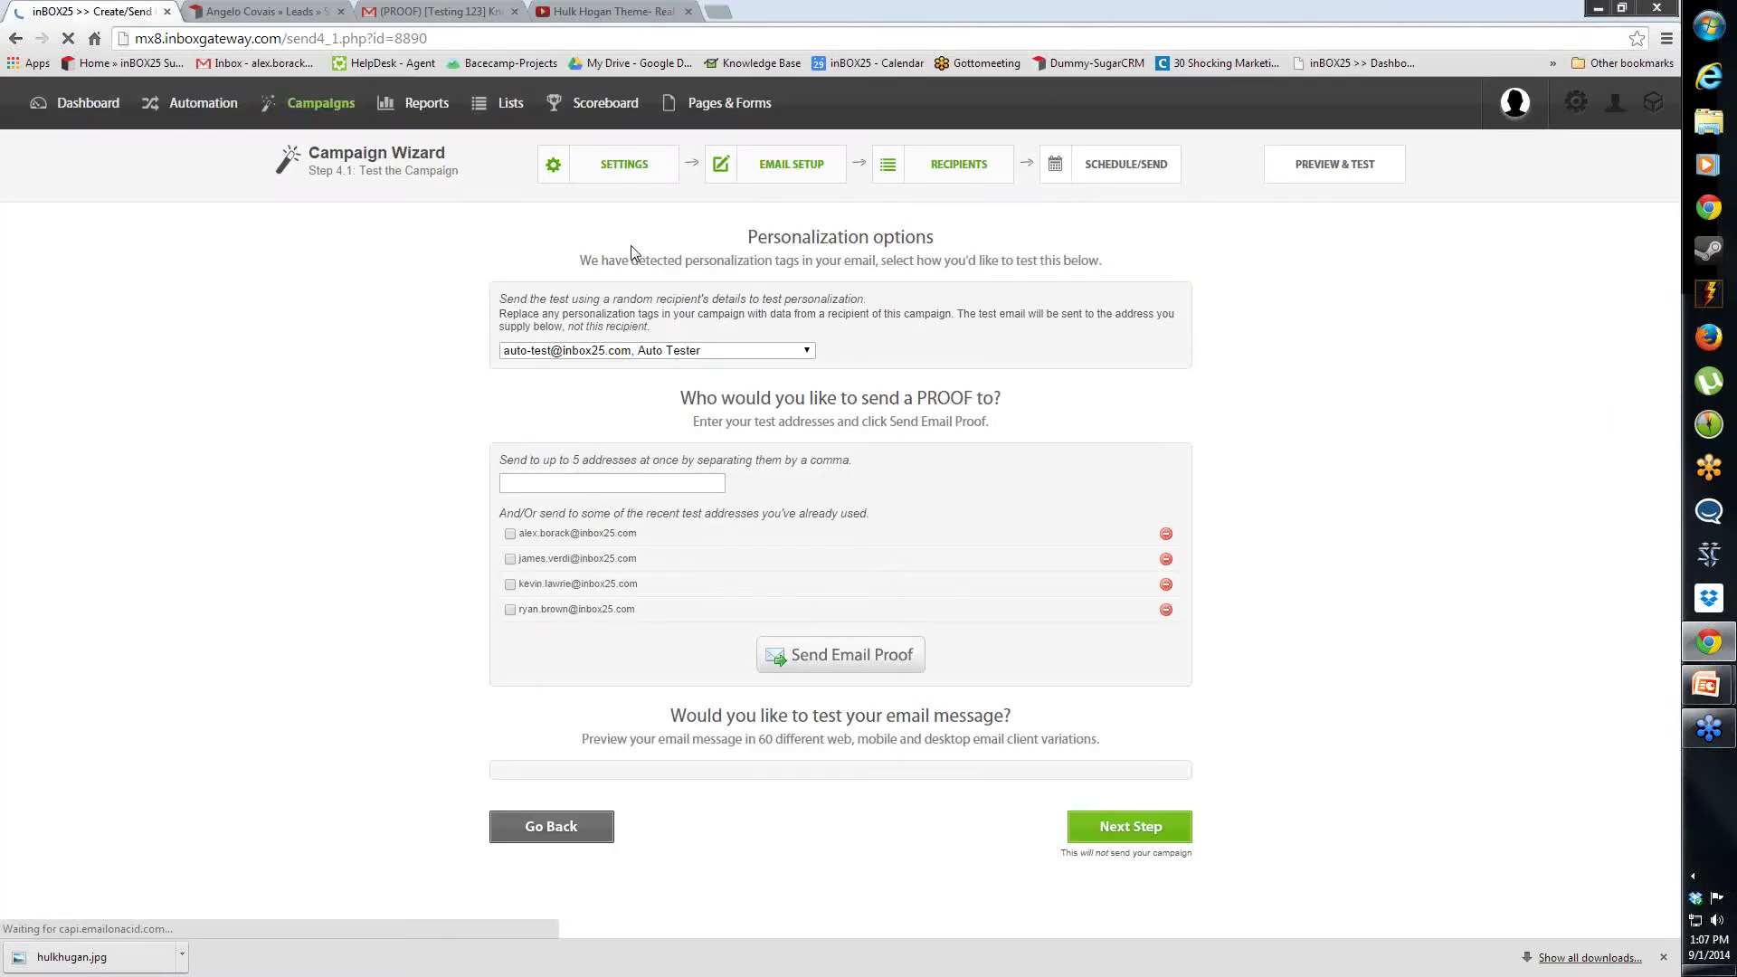
left_click(604, 171)
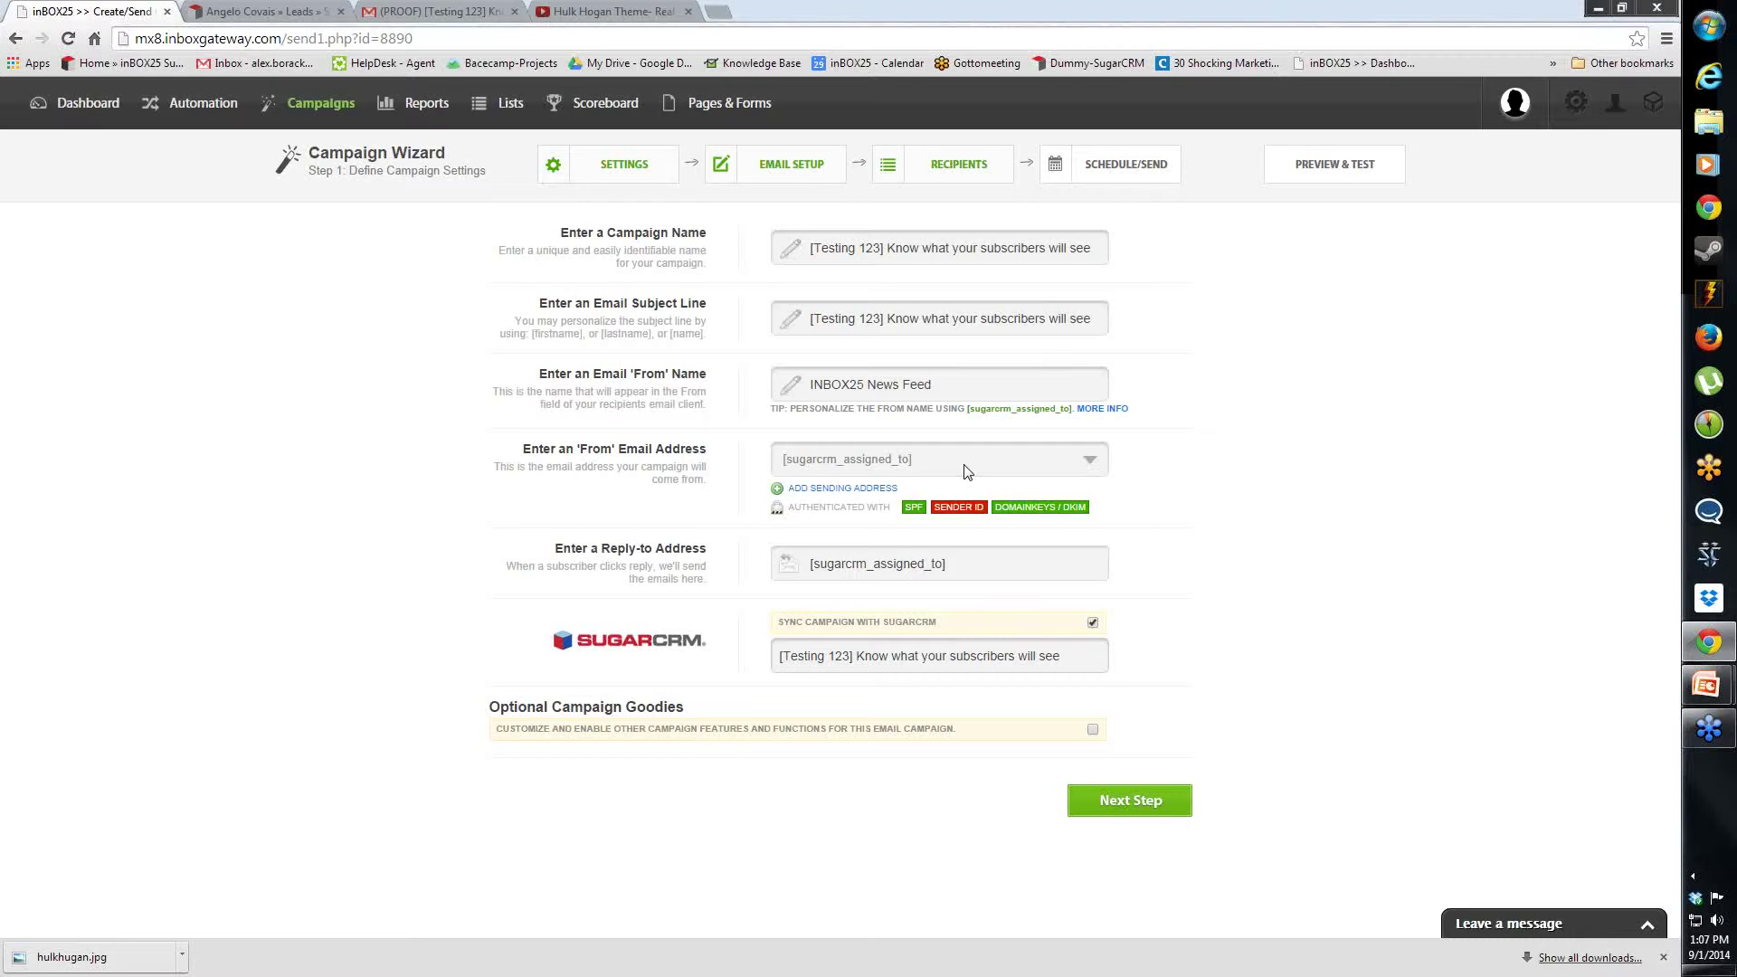
Review the sender options available for the campaign's From email address, leaving the selection as it is
left_click(1089, 466)
left_click(1090, 468)
left_click(1084, 462)
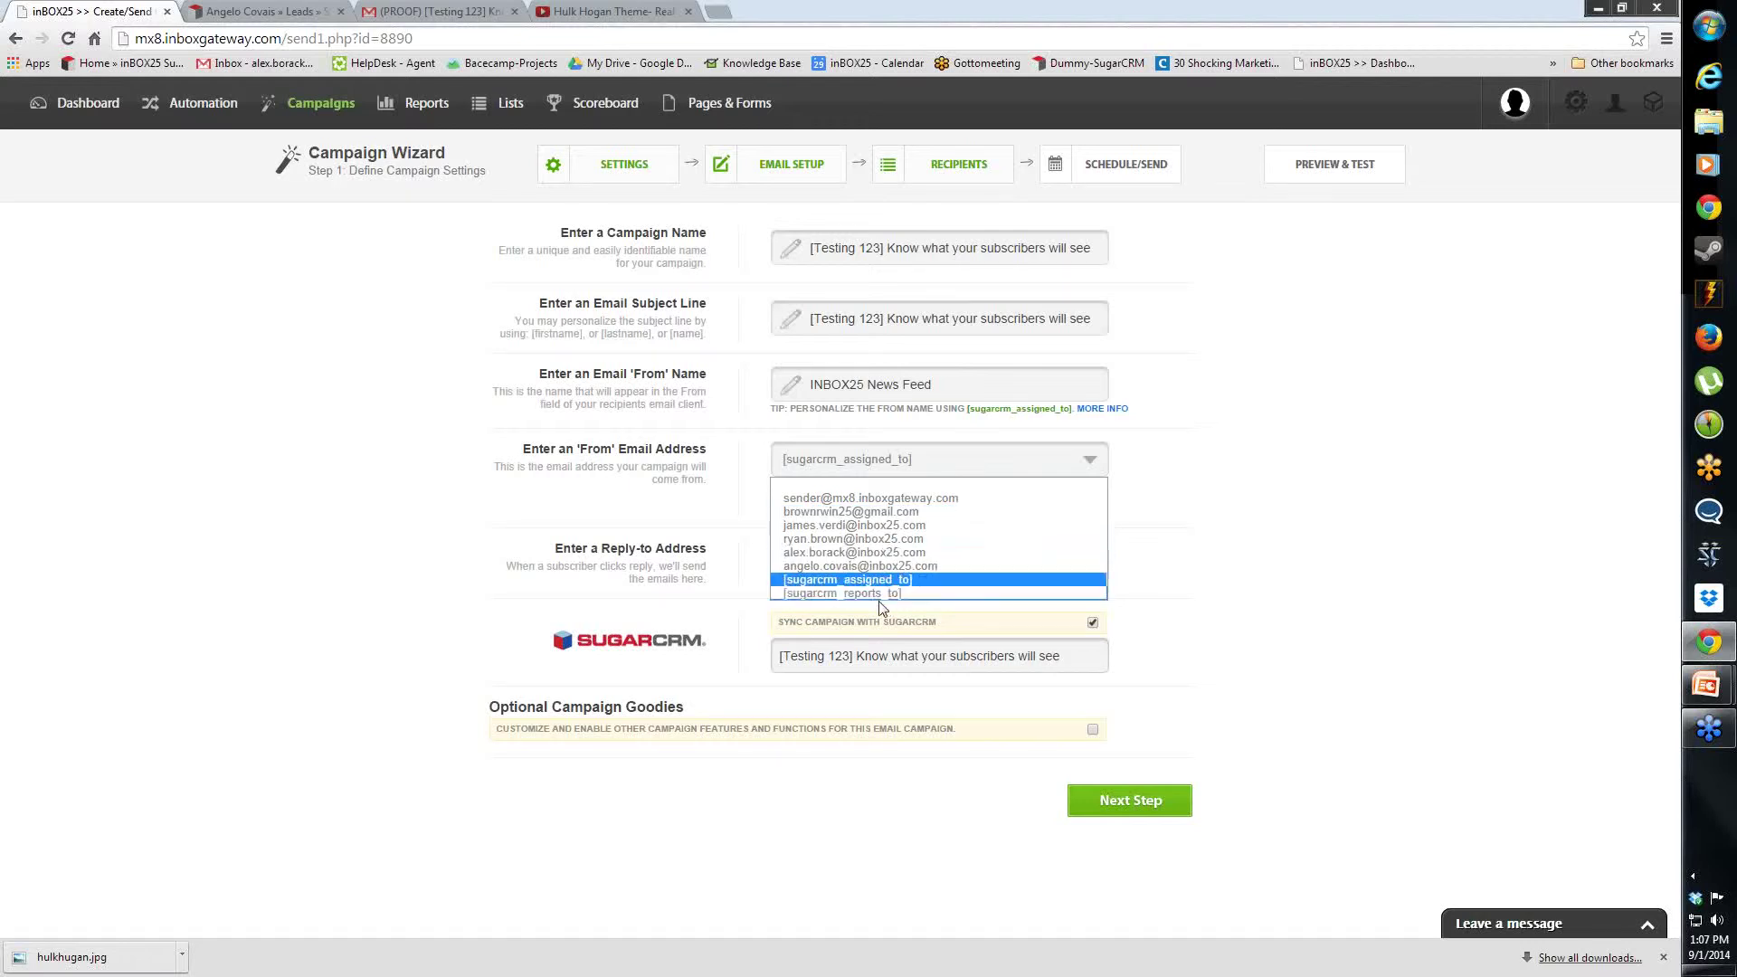
left_click(1301, 499)
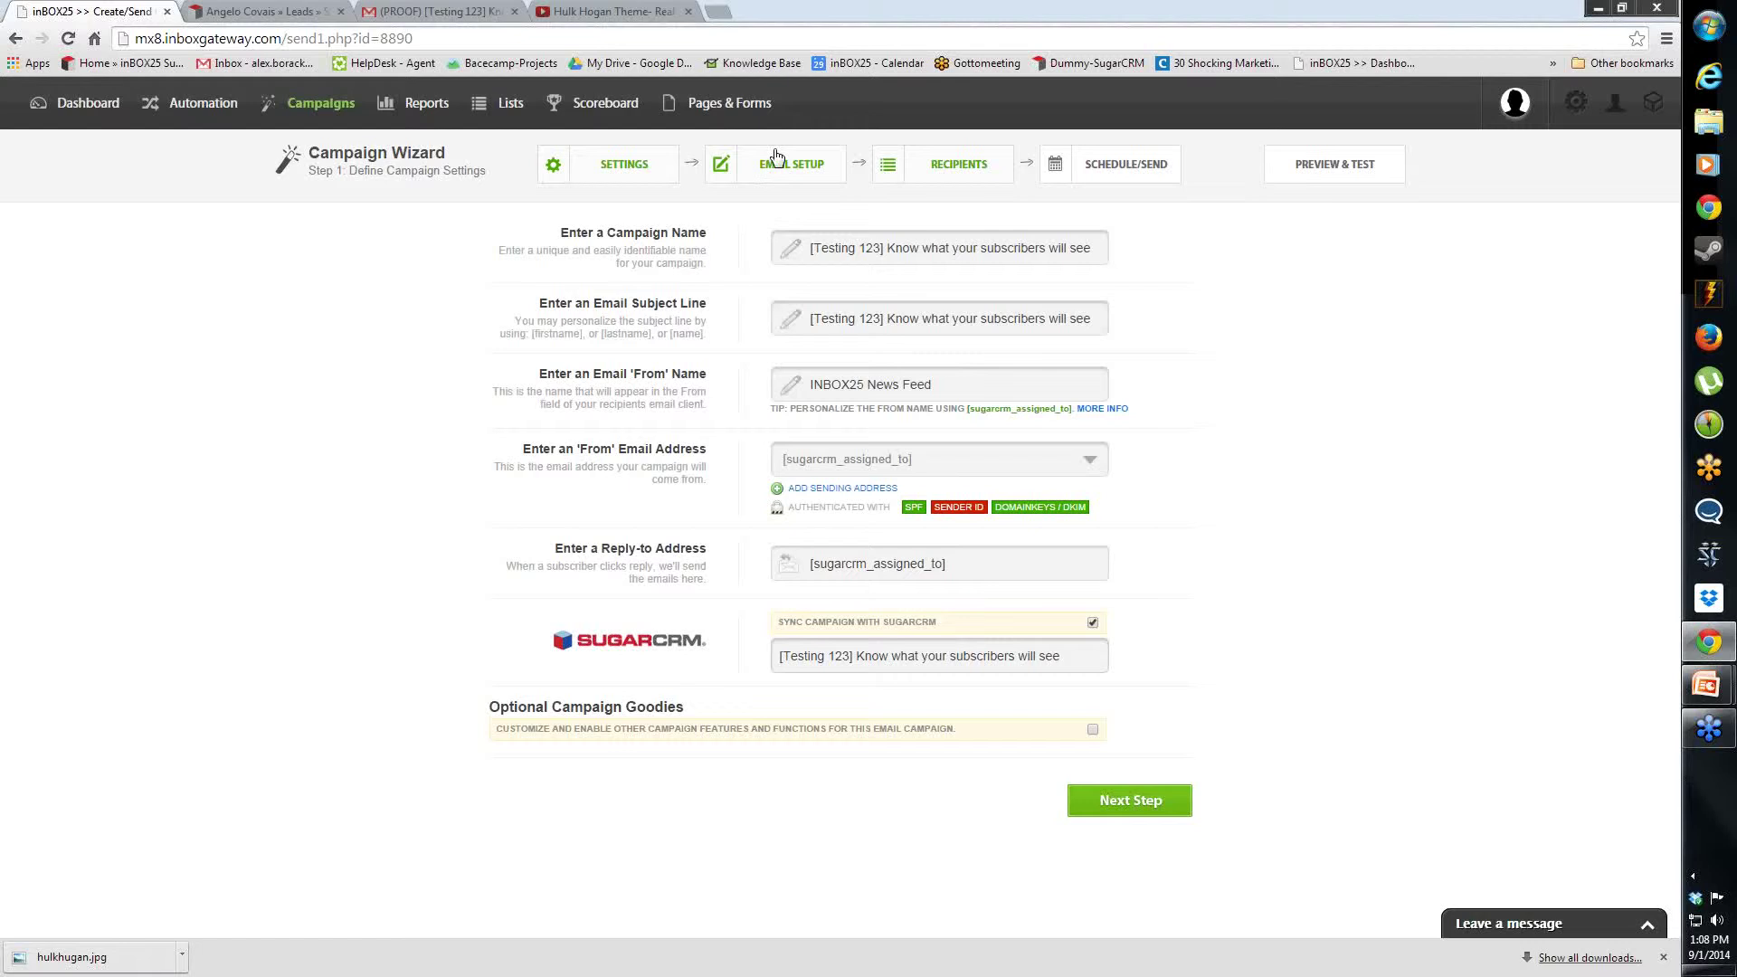
Open the HTML version of the email for editing and review the personalization tags available for the main message block
mouse_move(776, 157)
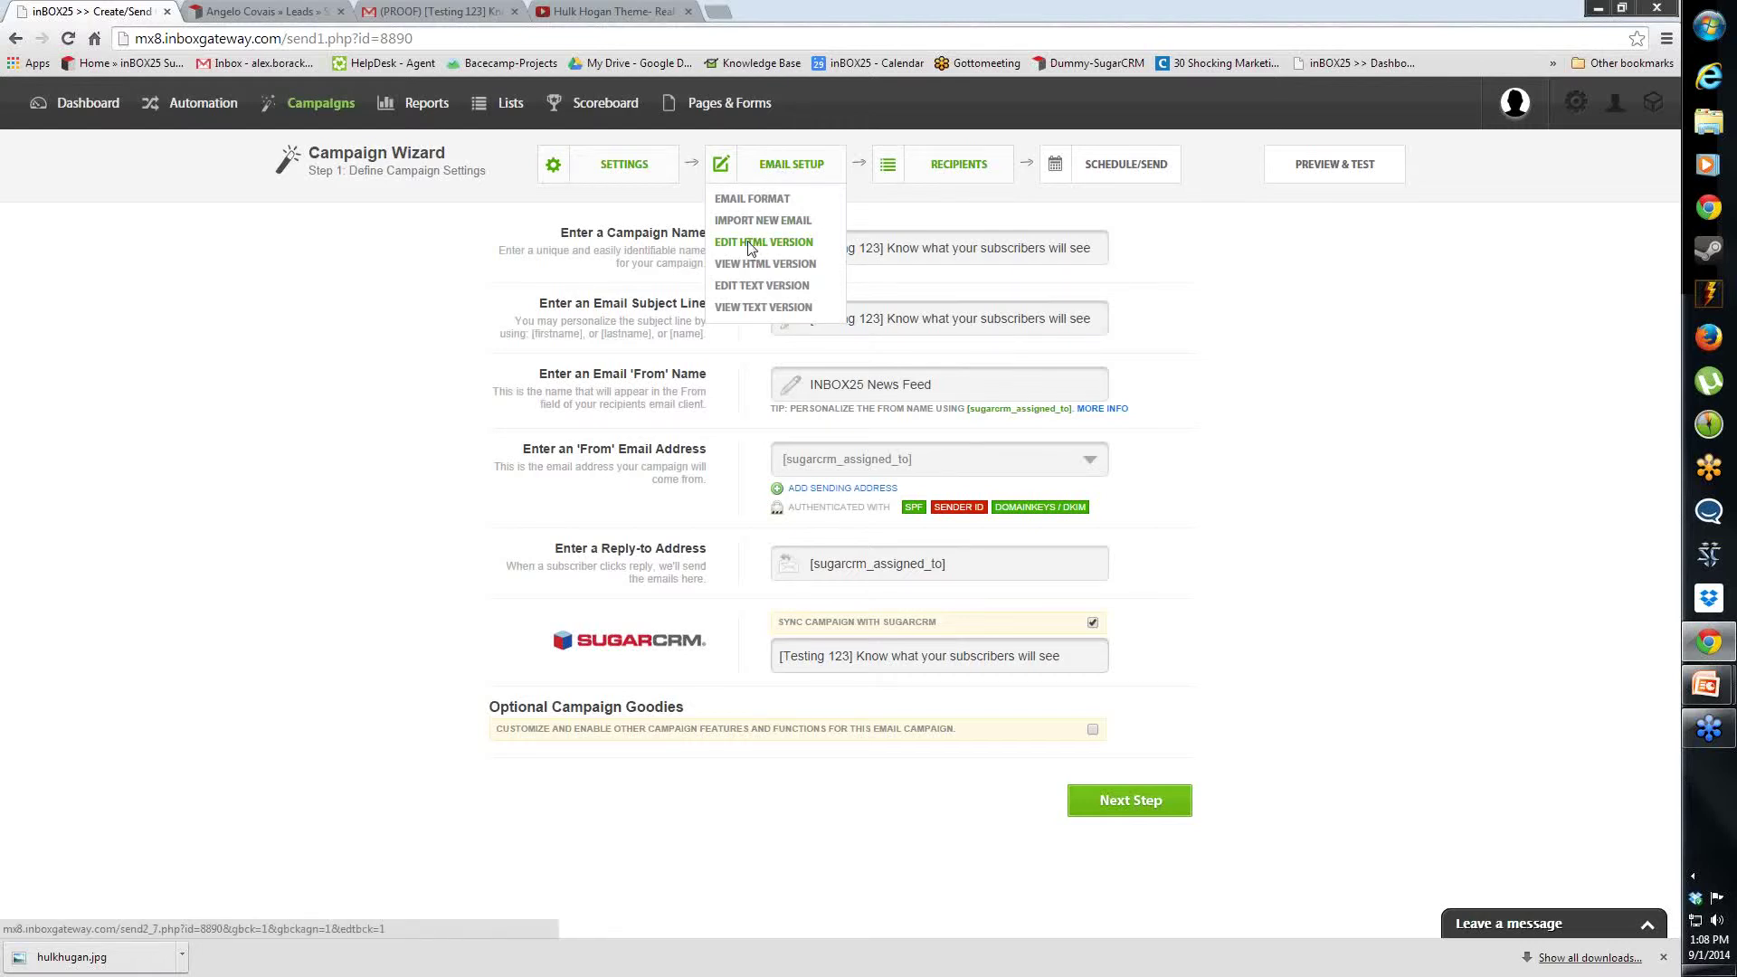
left_click(750, 244)
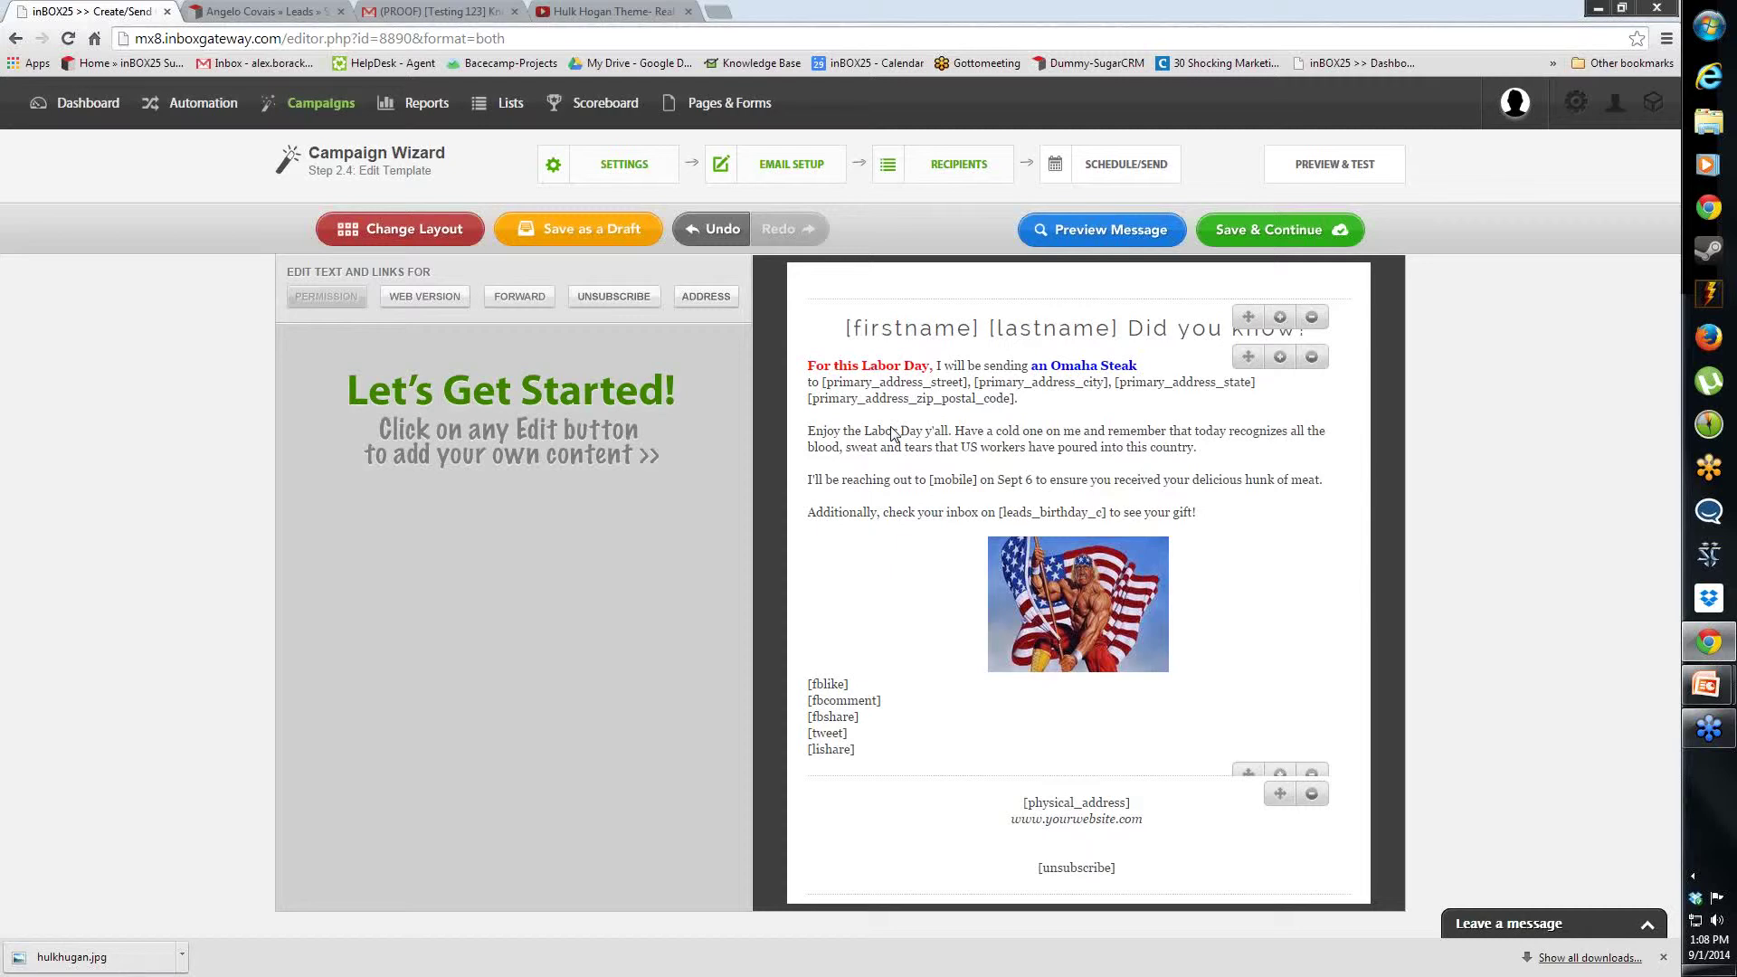
left_click(879, 367)
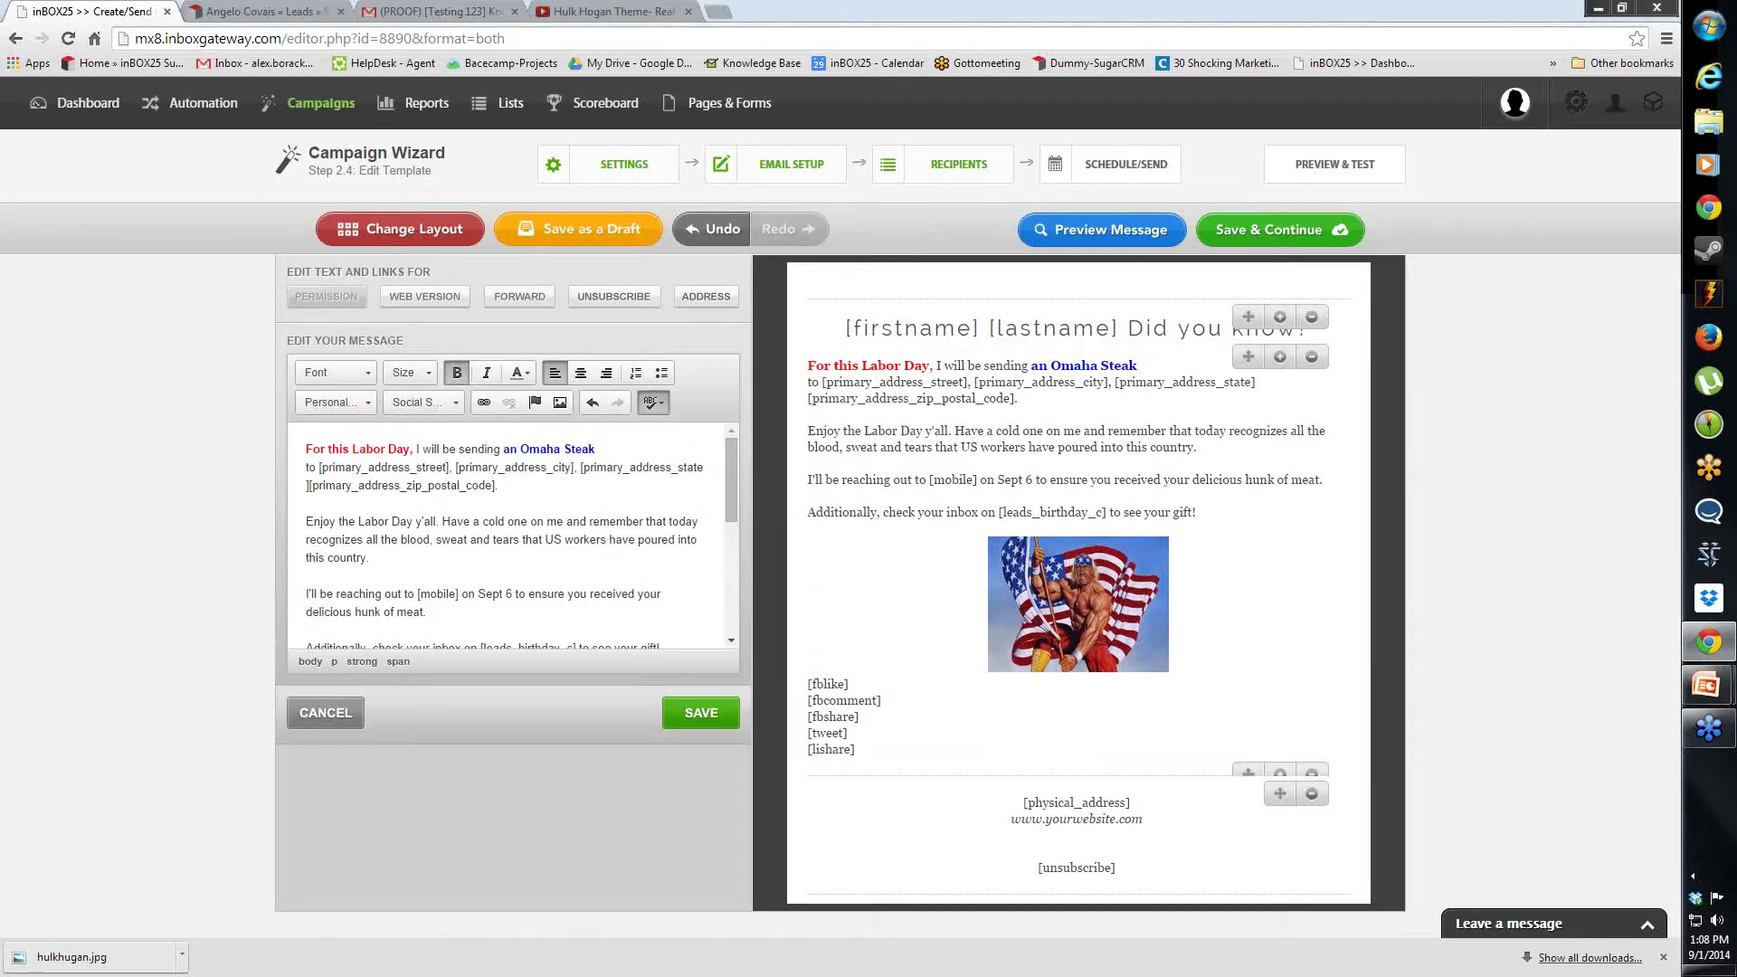
left_click_drag(730, 467, 723, 460)
left_click(362, 409)
mouse_move(423, 447)
left_mouse_down()
mouse_move(422, 567)
mouse_move(430, 432)
left_mouse_up()
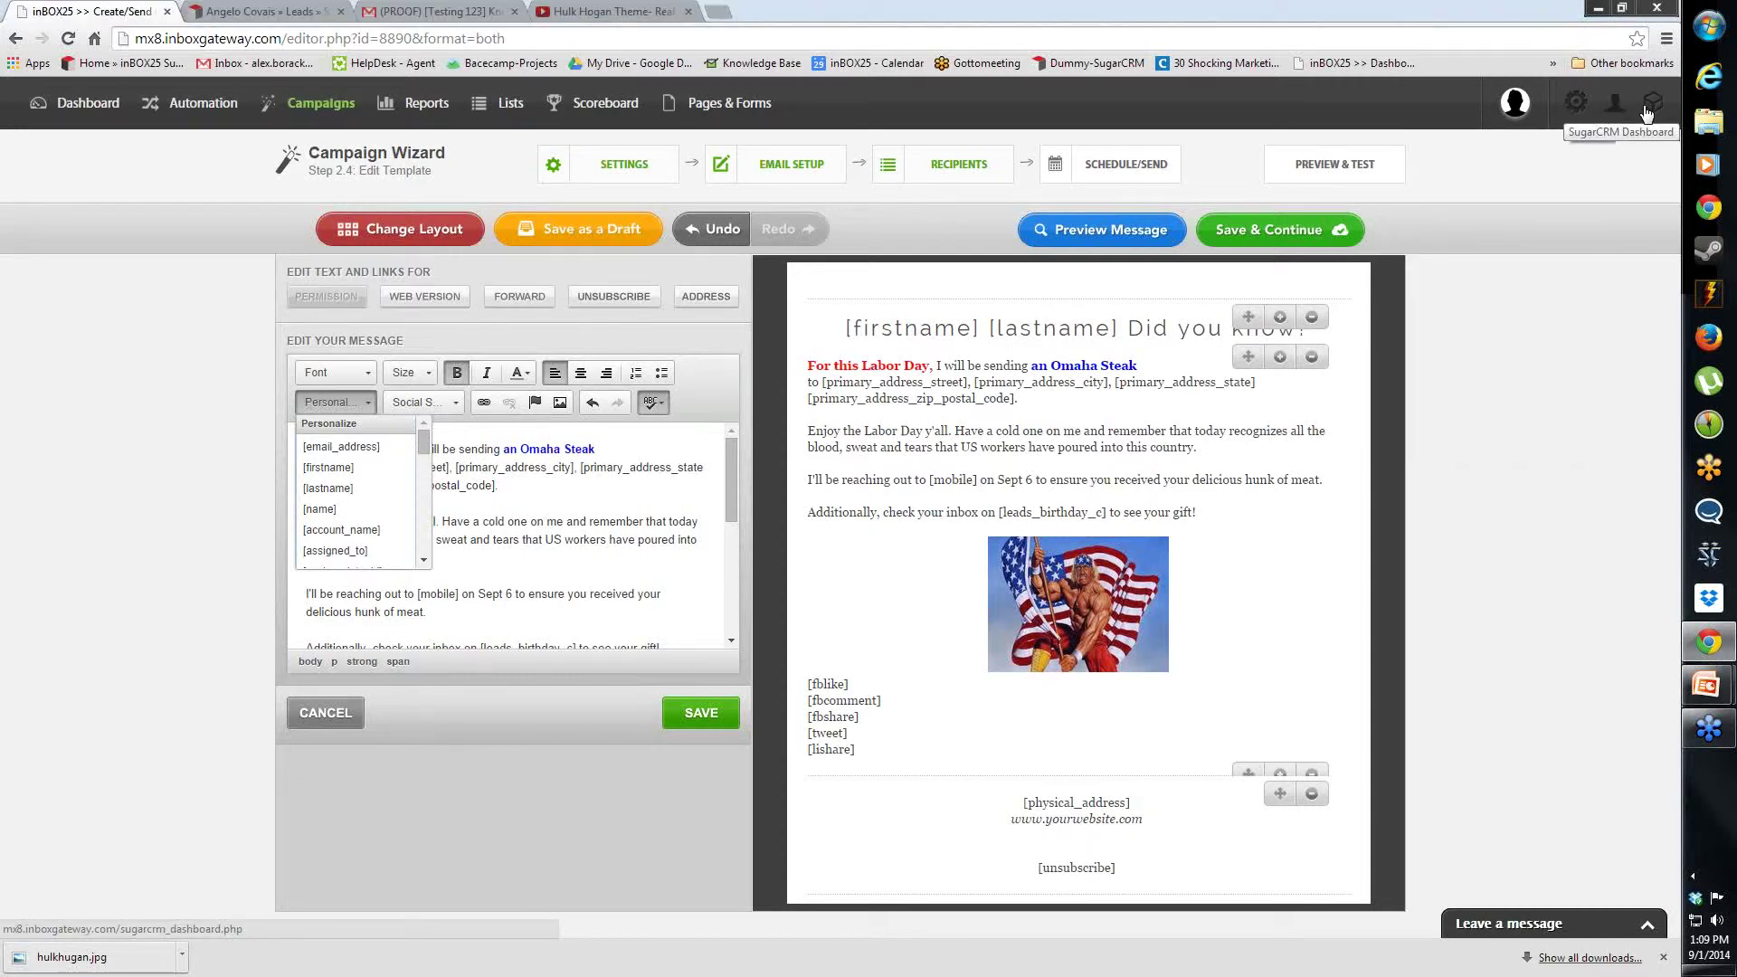
left_click(307, 501)
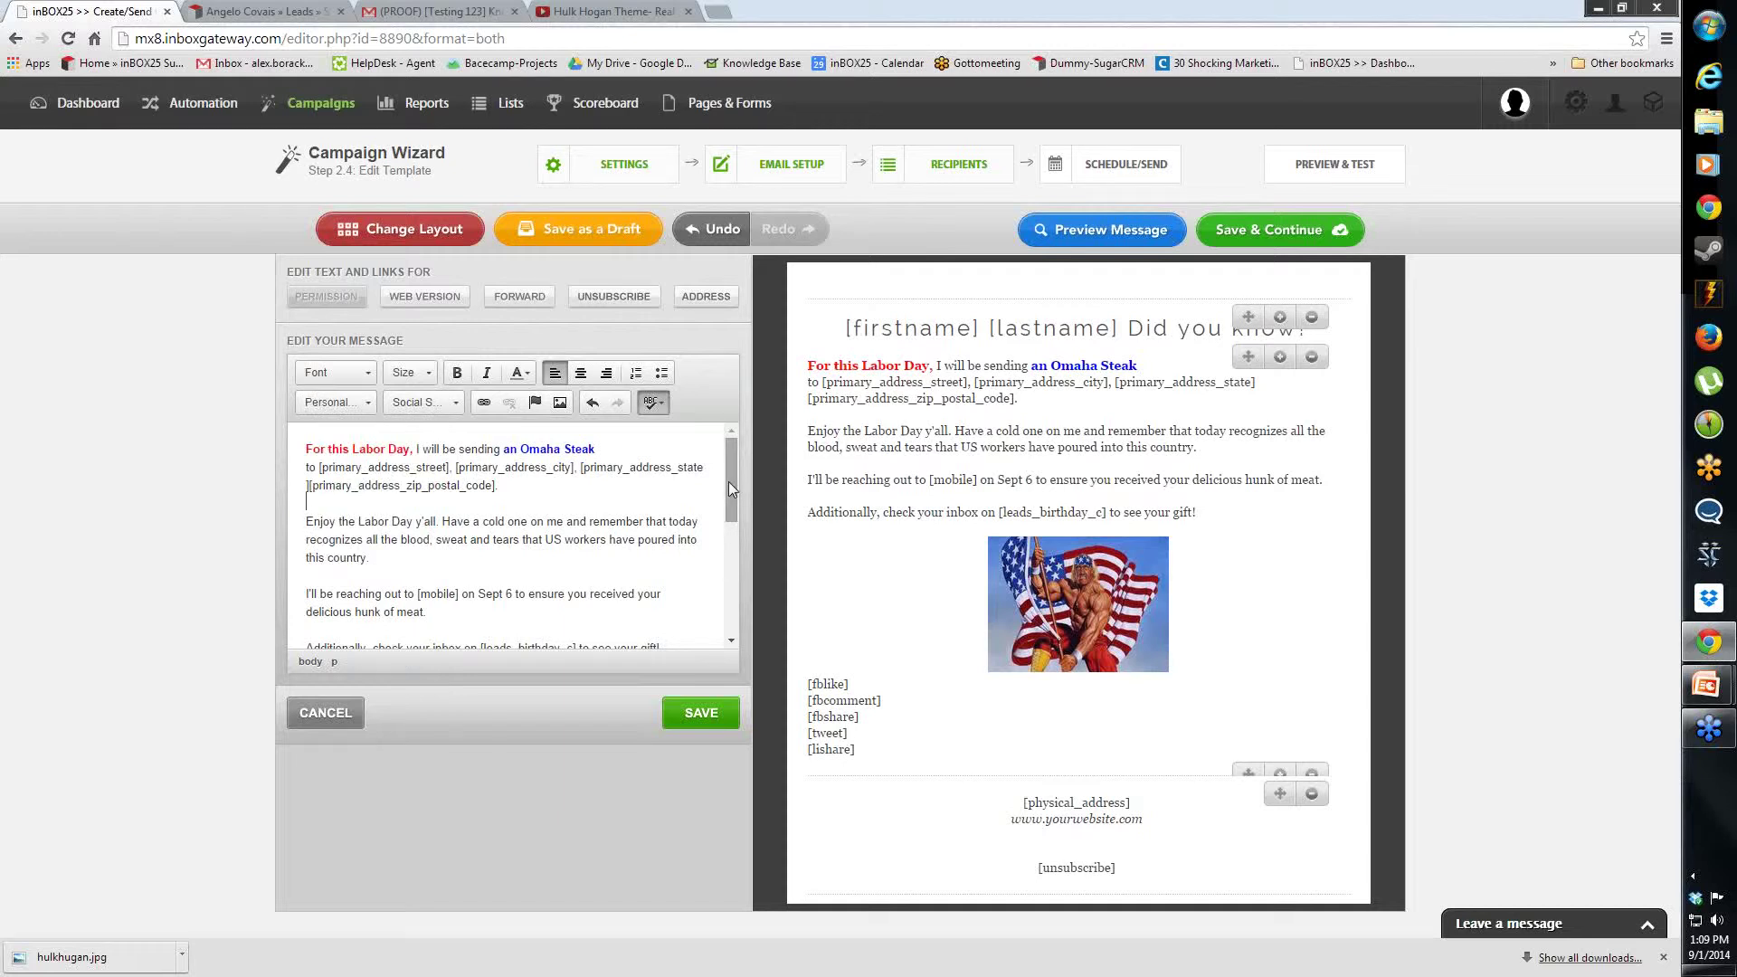
Examine the message body through to its end, including the available social share tags, and close the message block editor
scroll(730, 486, "down", 2)
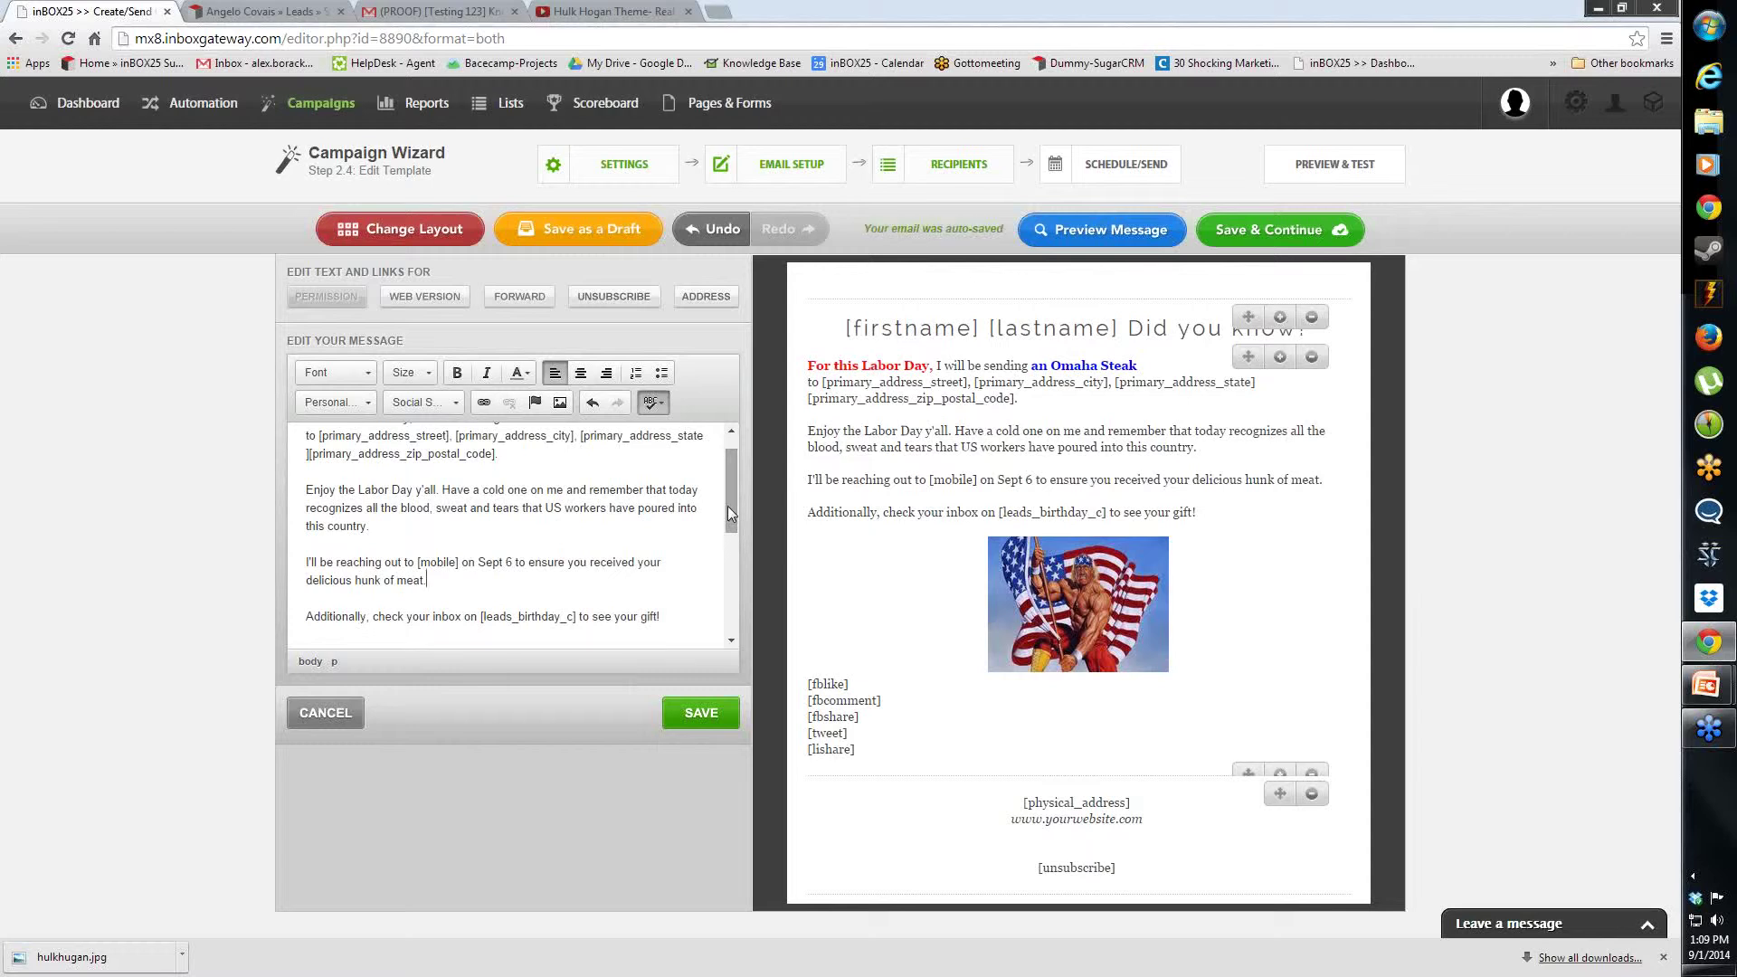
scroll(729, 479, "up", 2)
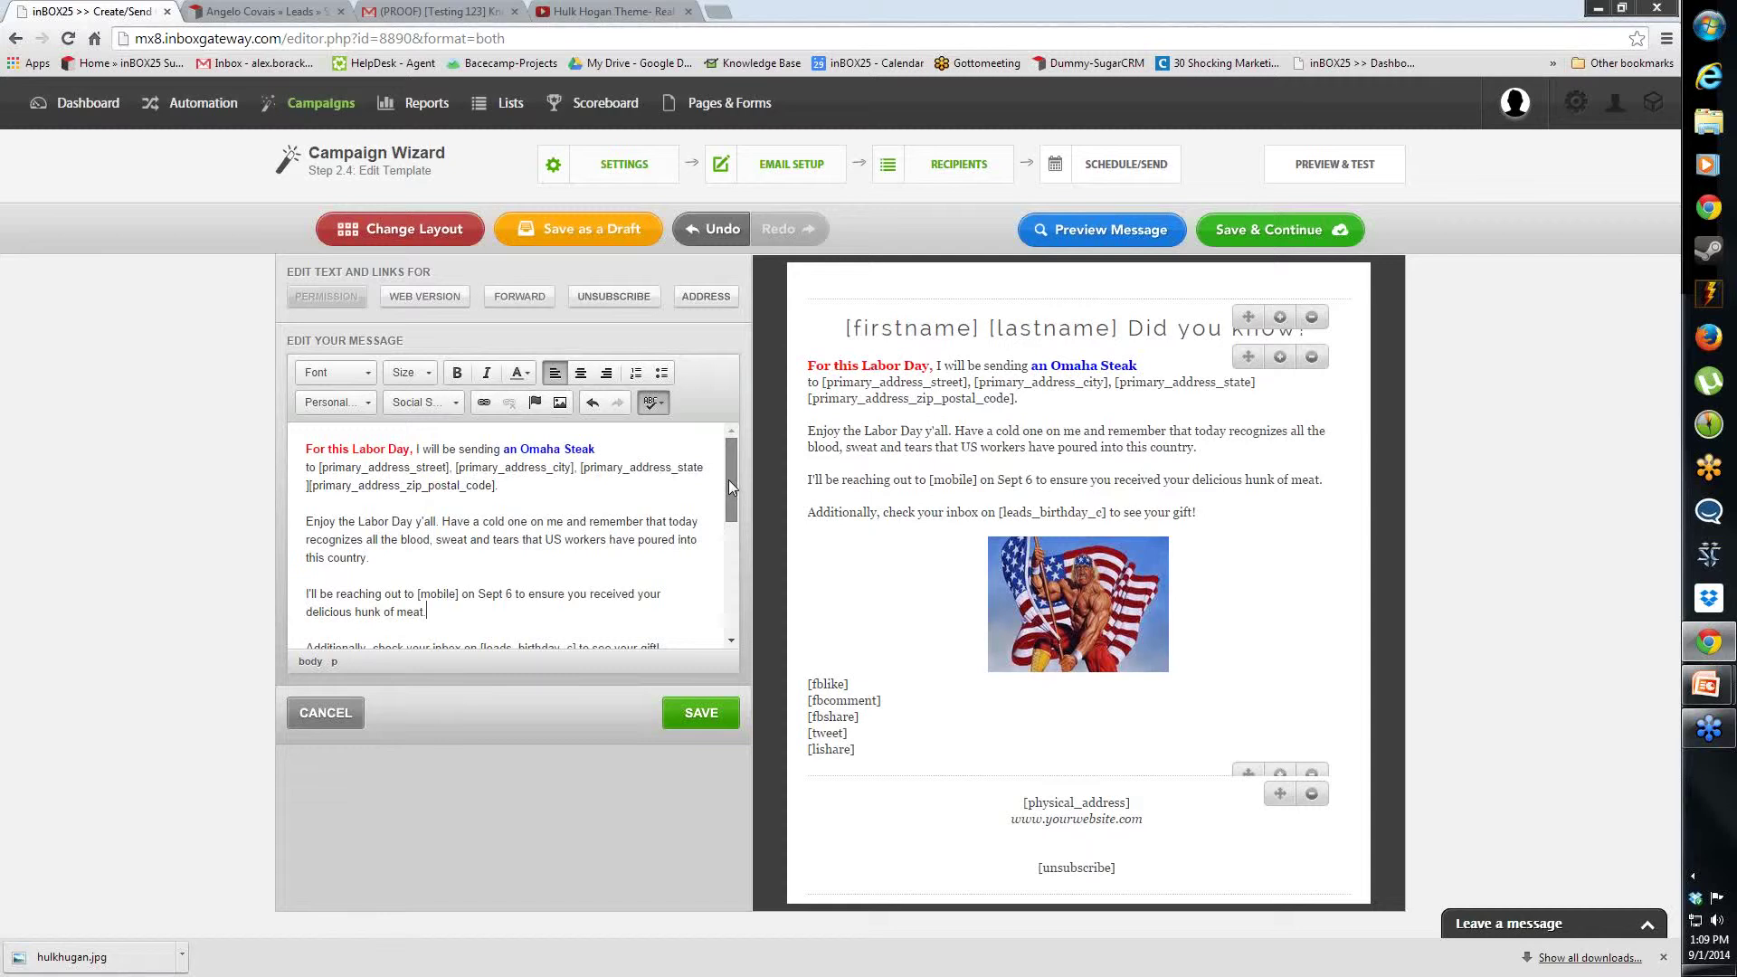
left_click_drag(730, 479, 724, 529)
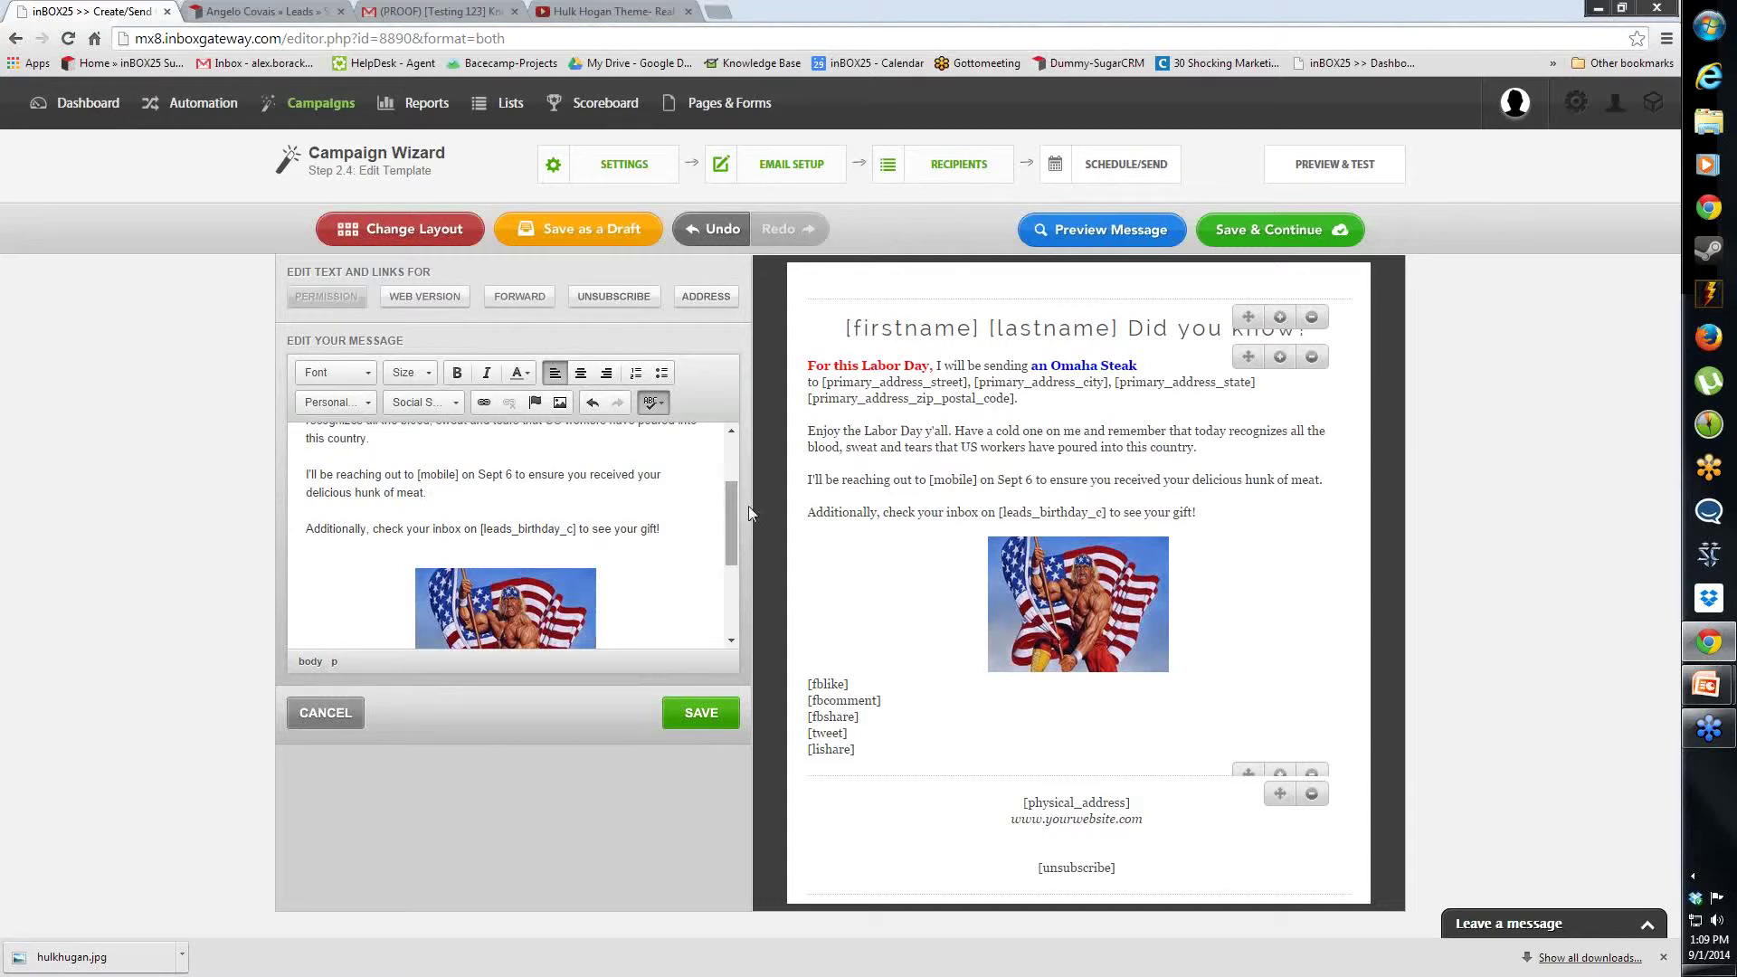
left_click_drag(727, 514, 729, 589)
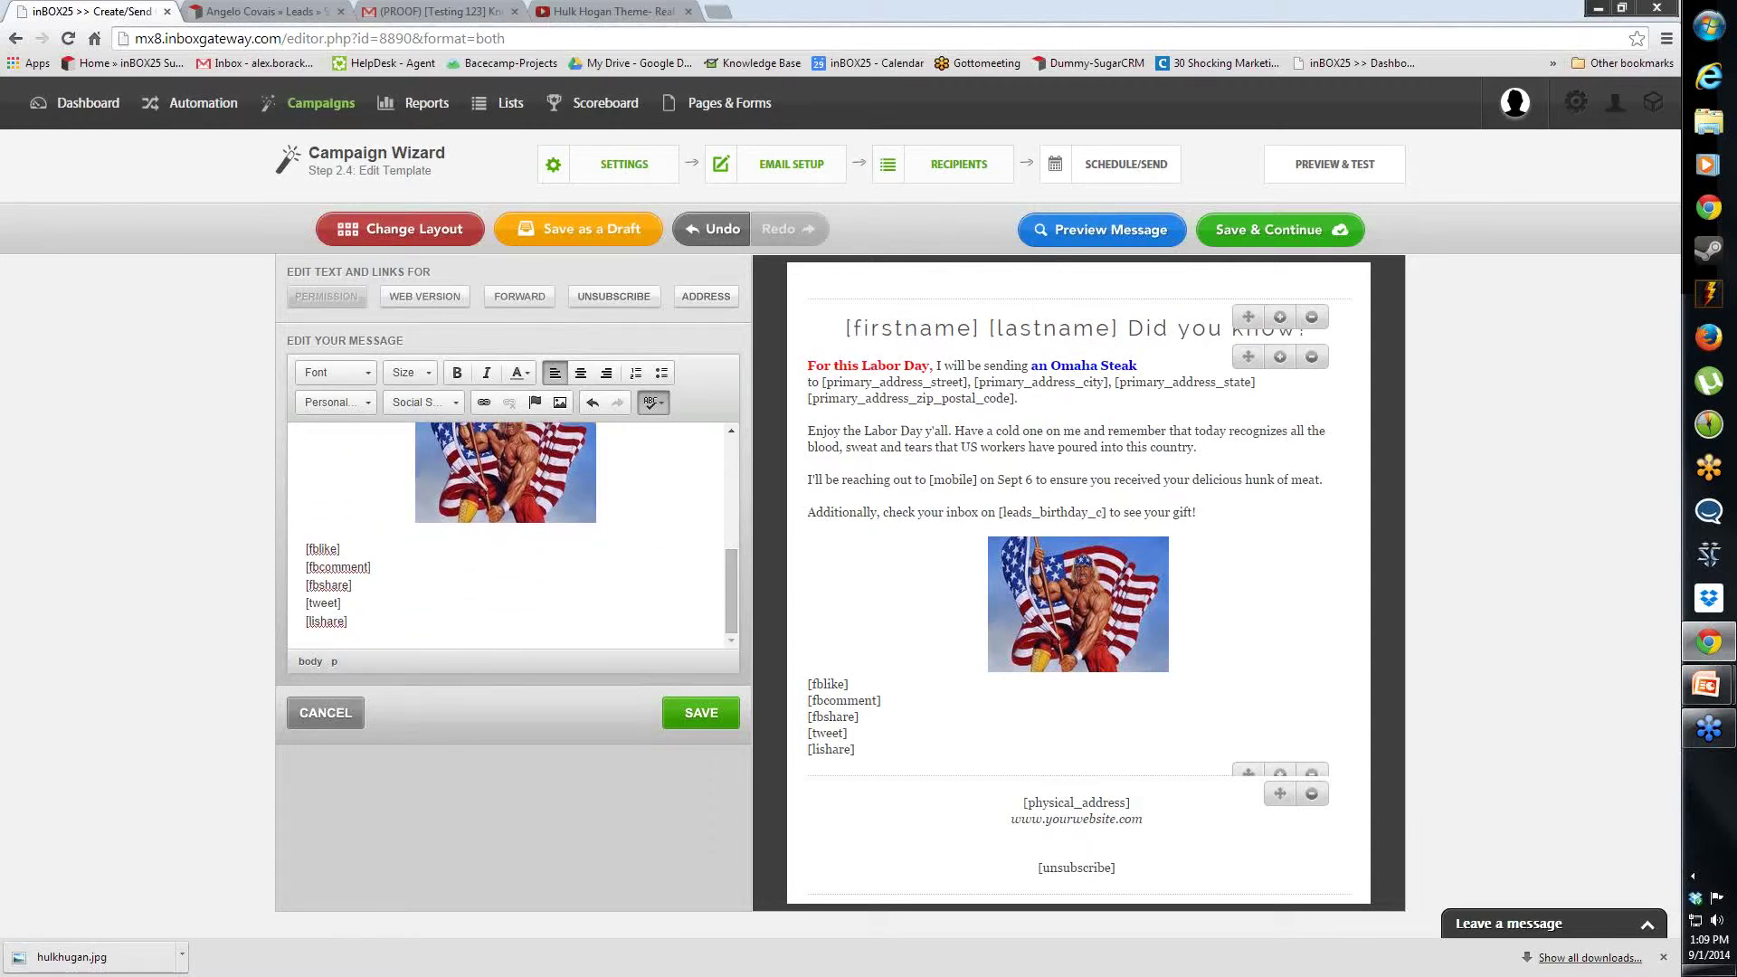
left_click(419, 404)
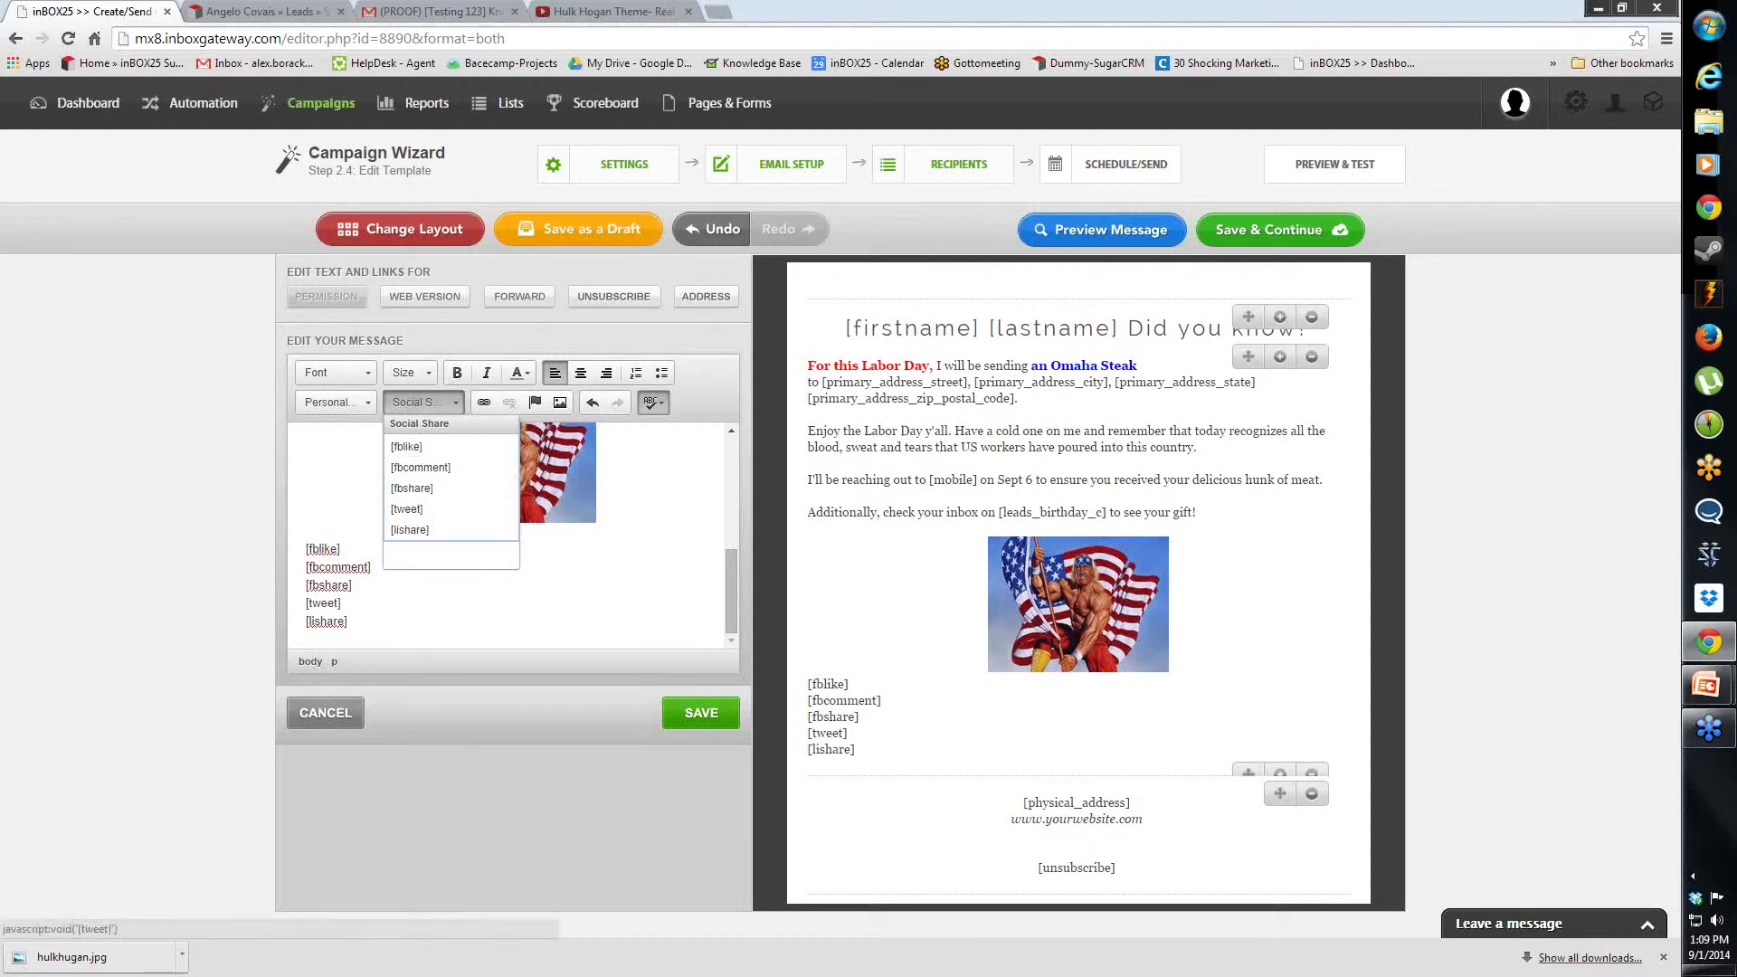
key("Escape")
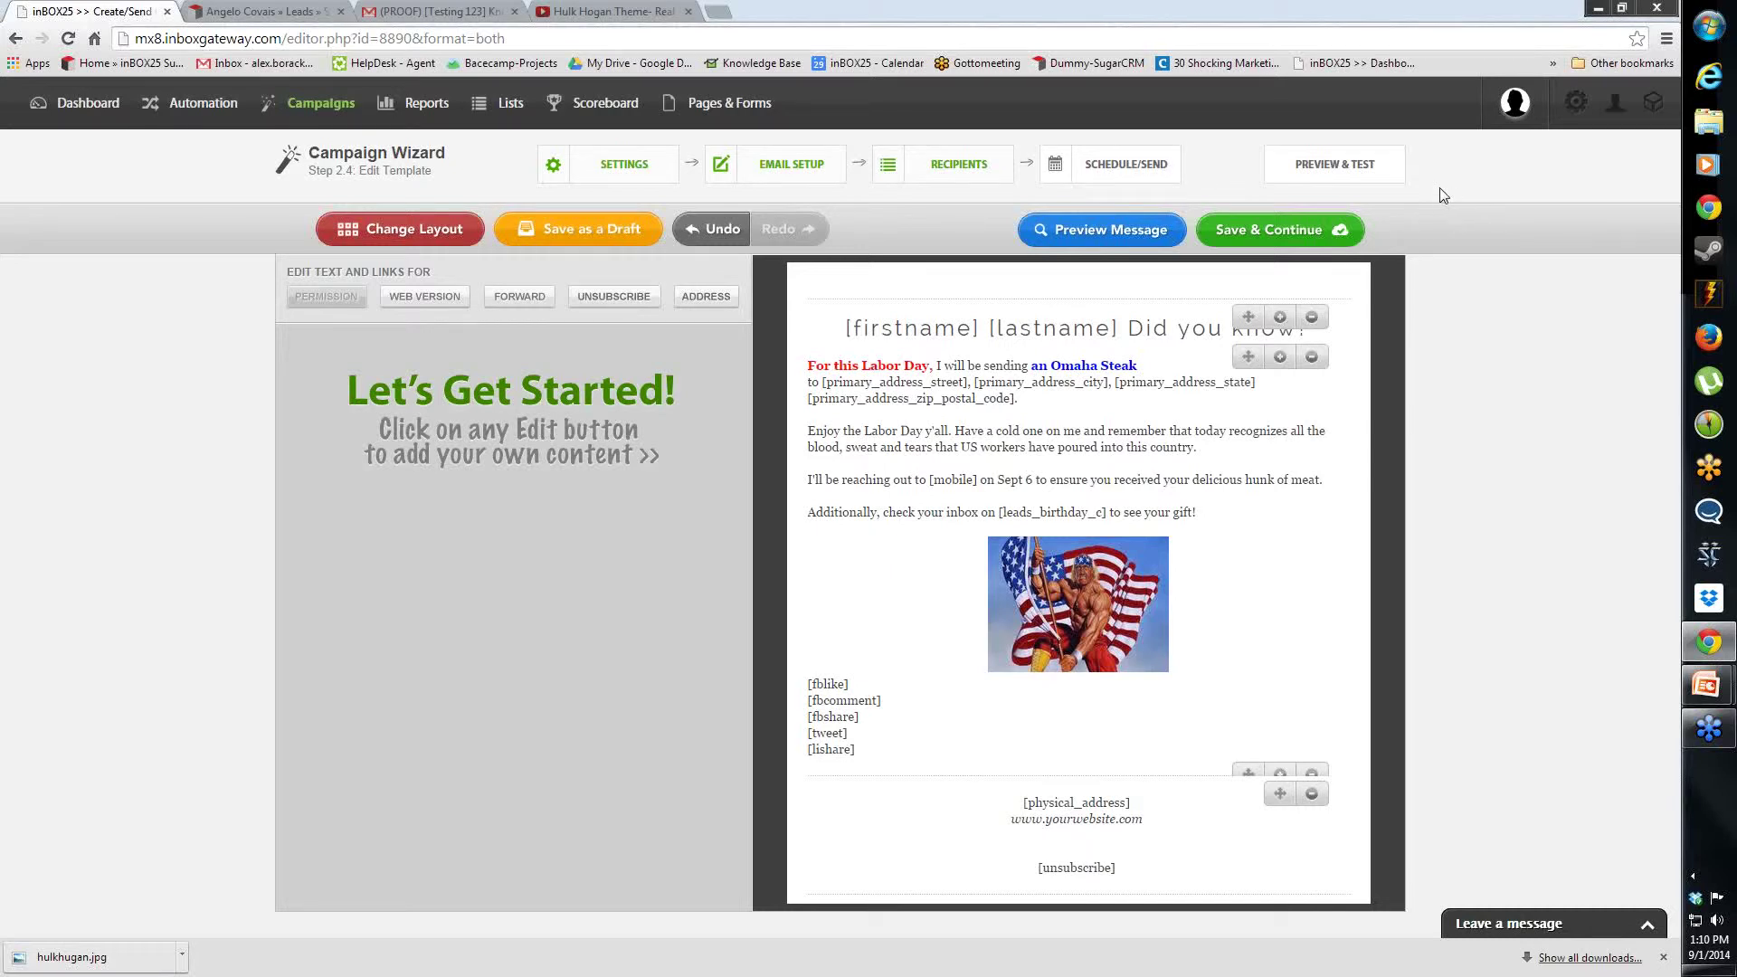
Go to the campaign's test page and review the recipients available for testing personalization
left_click(1109, 170)
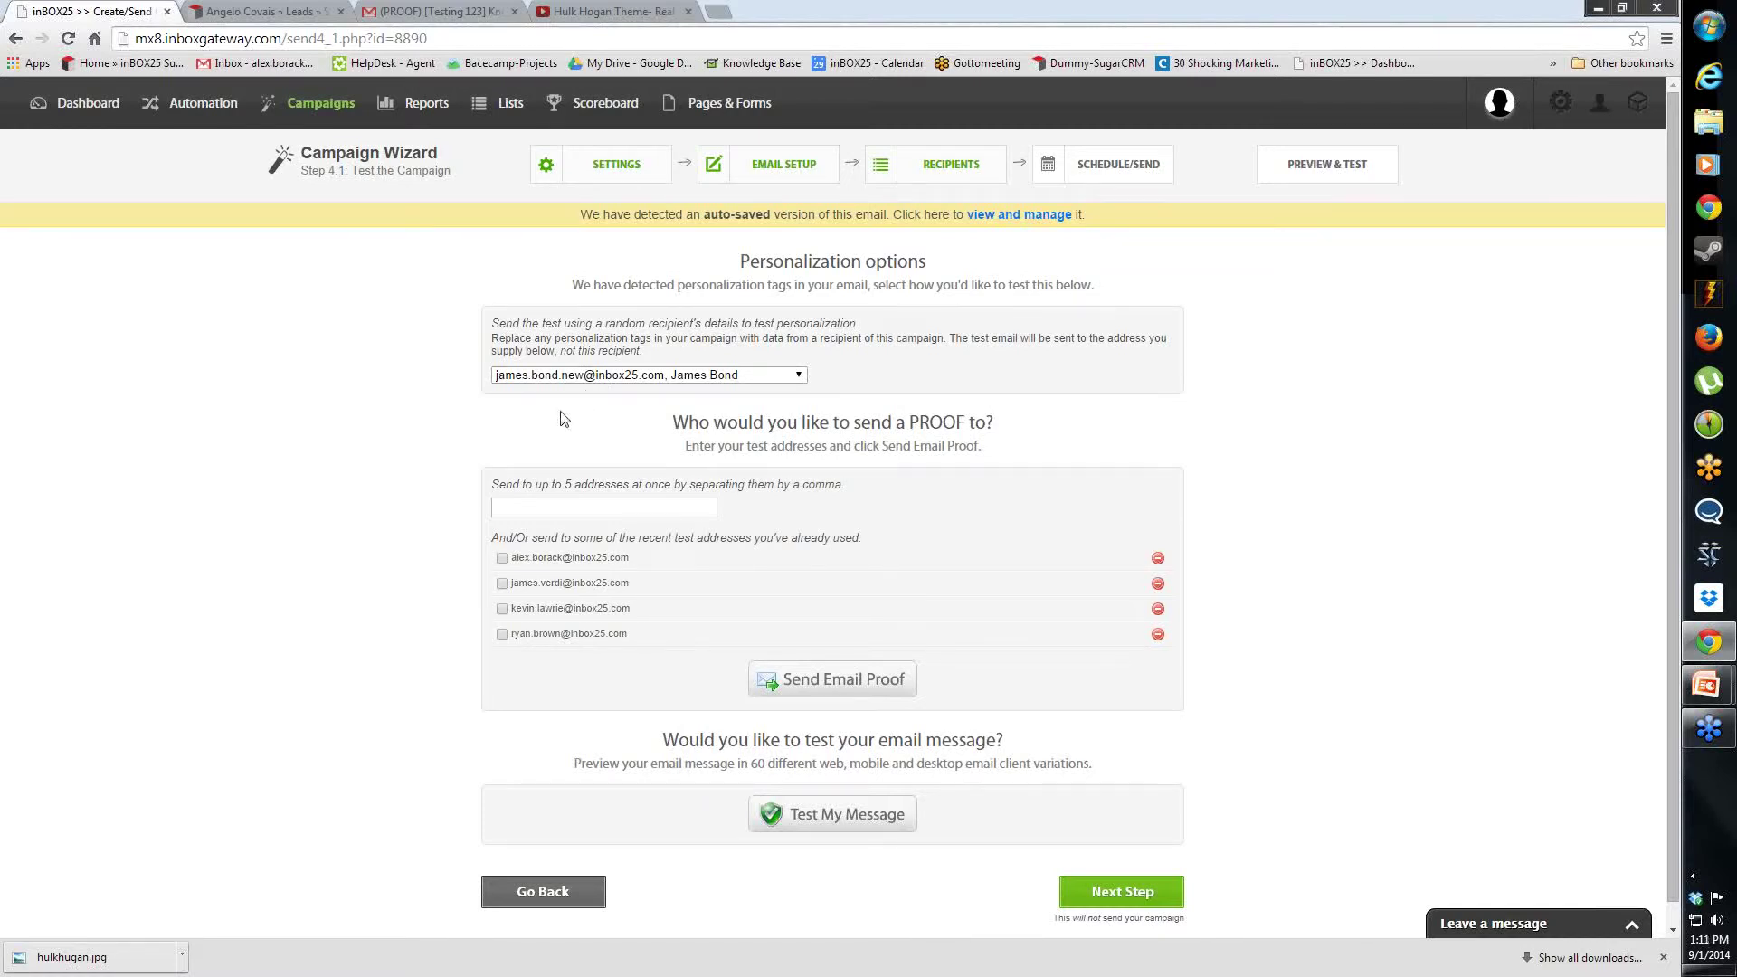
left_click(673, 377)
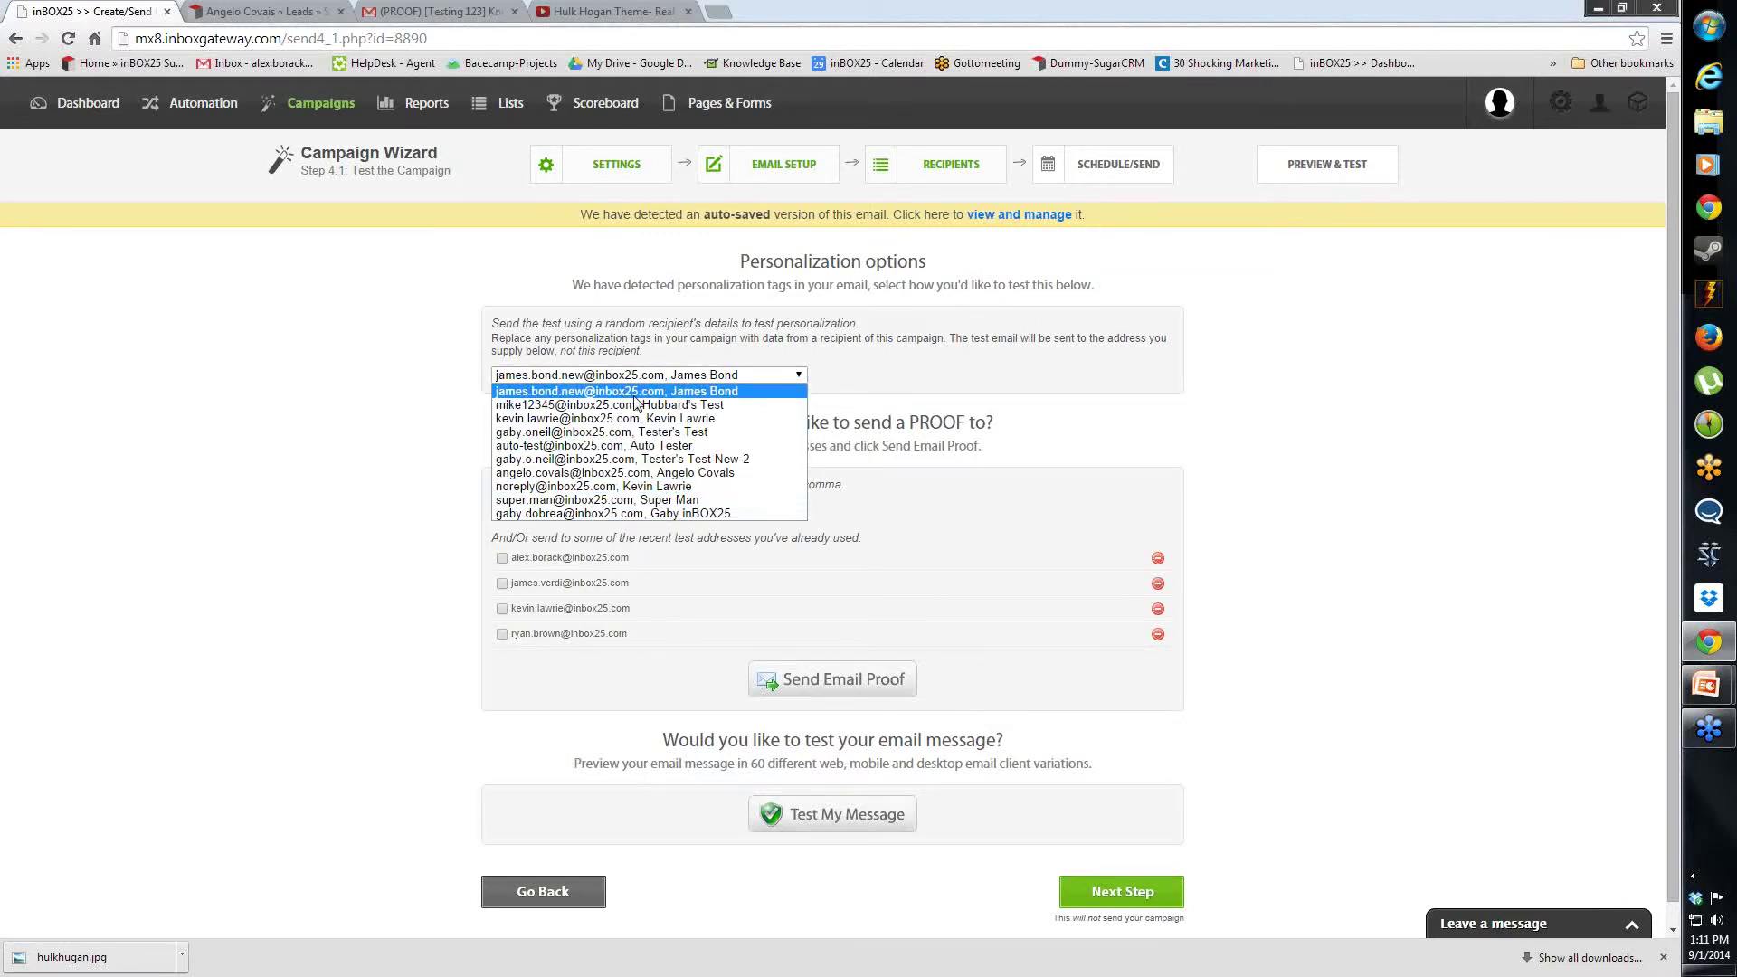
left_click(389, 472)
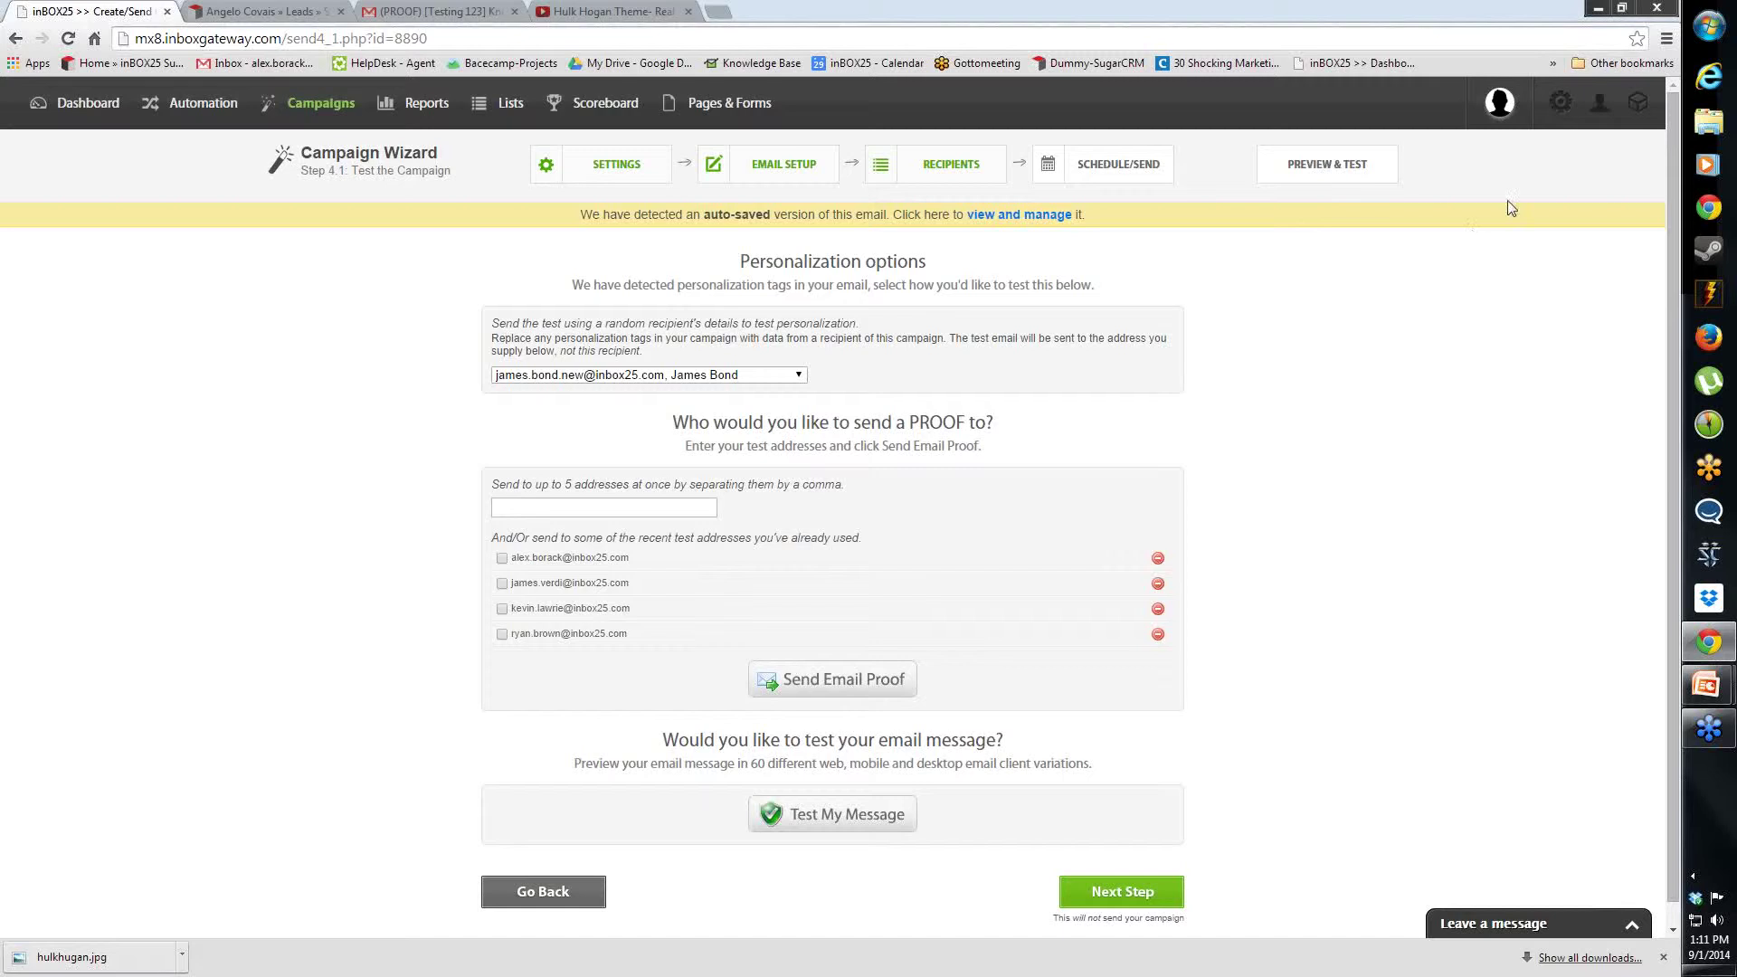
Open the manual sync settings for the Leads module in the SugarCRM Dashboard and include the Description field
left_click(1641, 113)
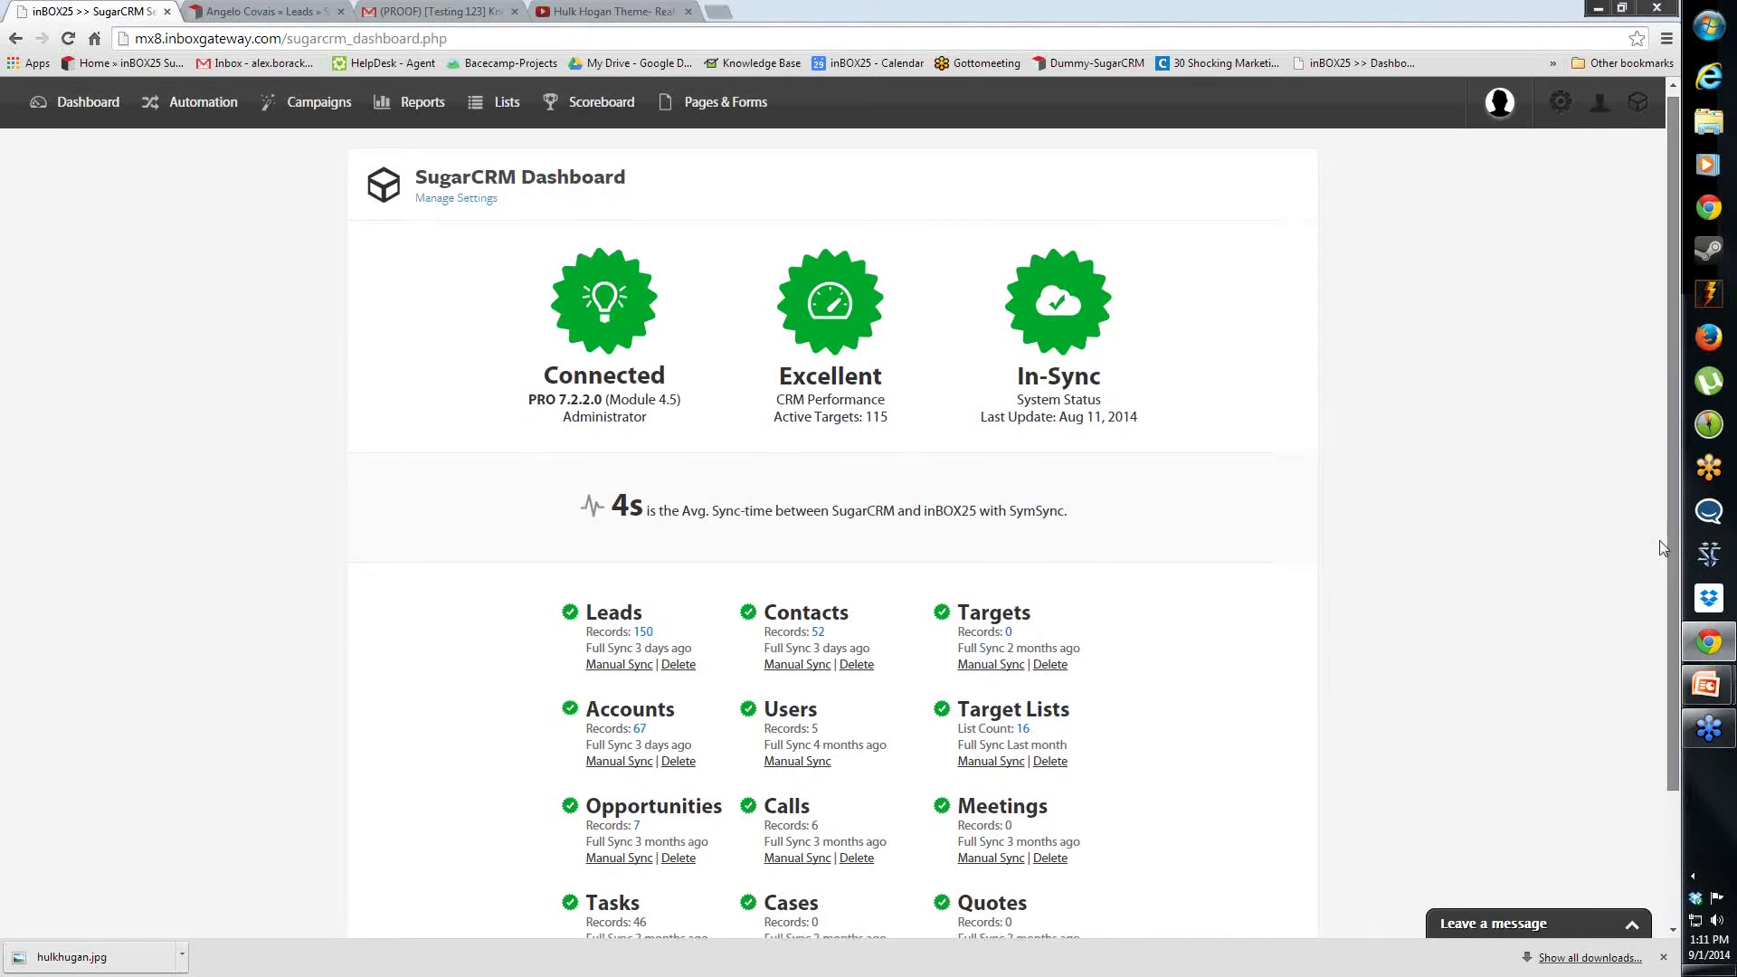
scroll(1666, 475, "down", 2)
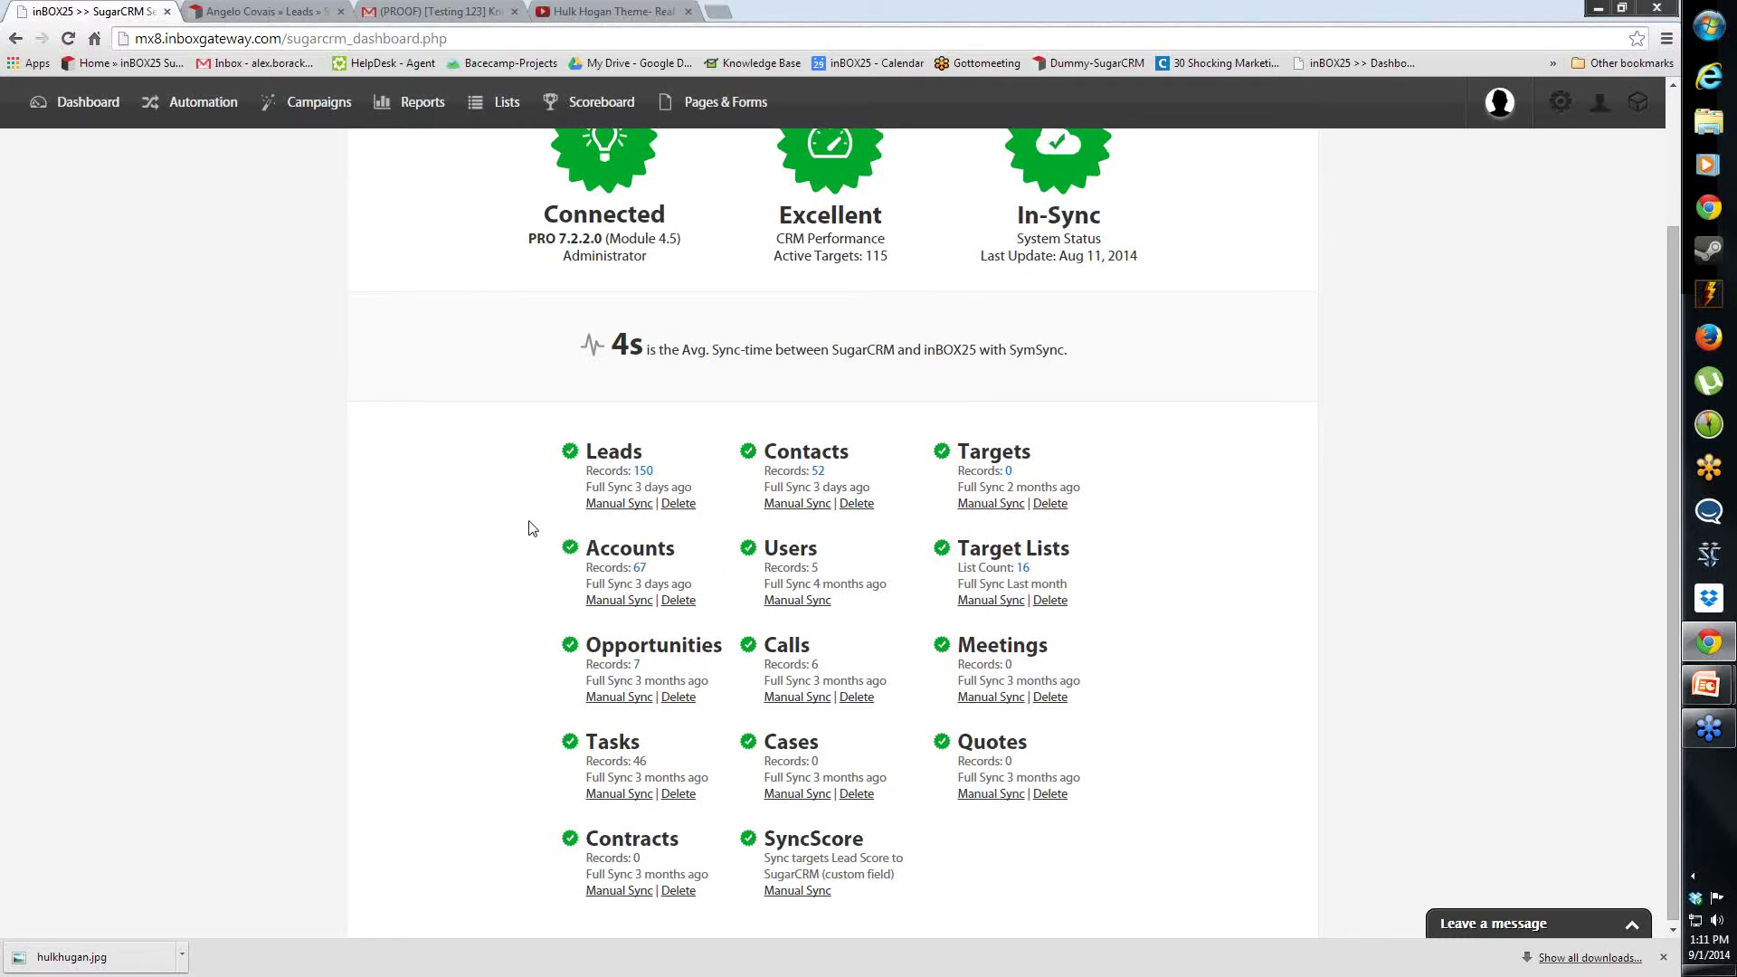
left_click(605, 507)
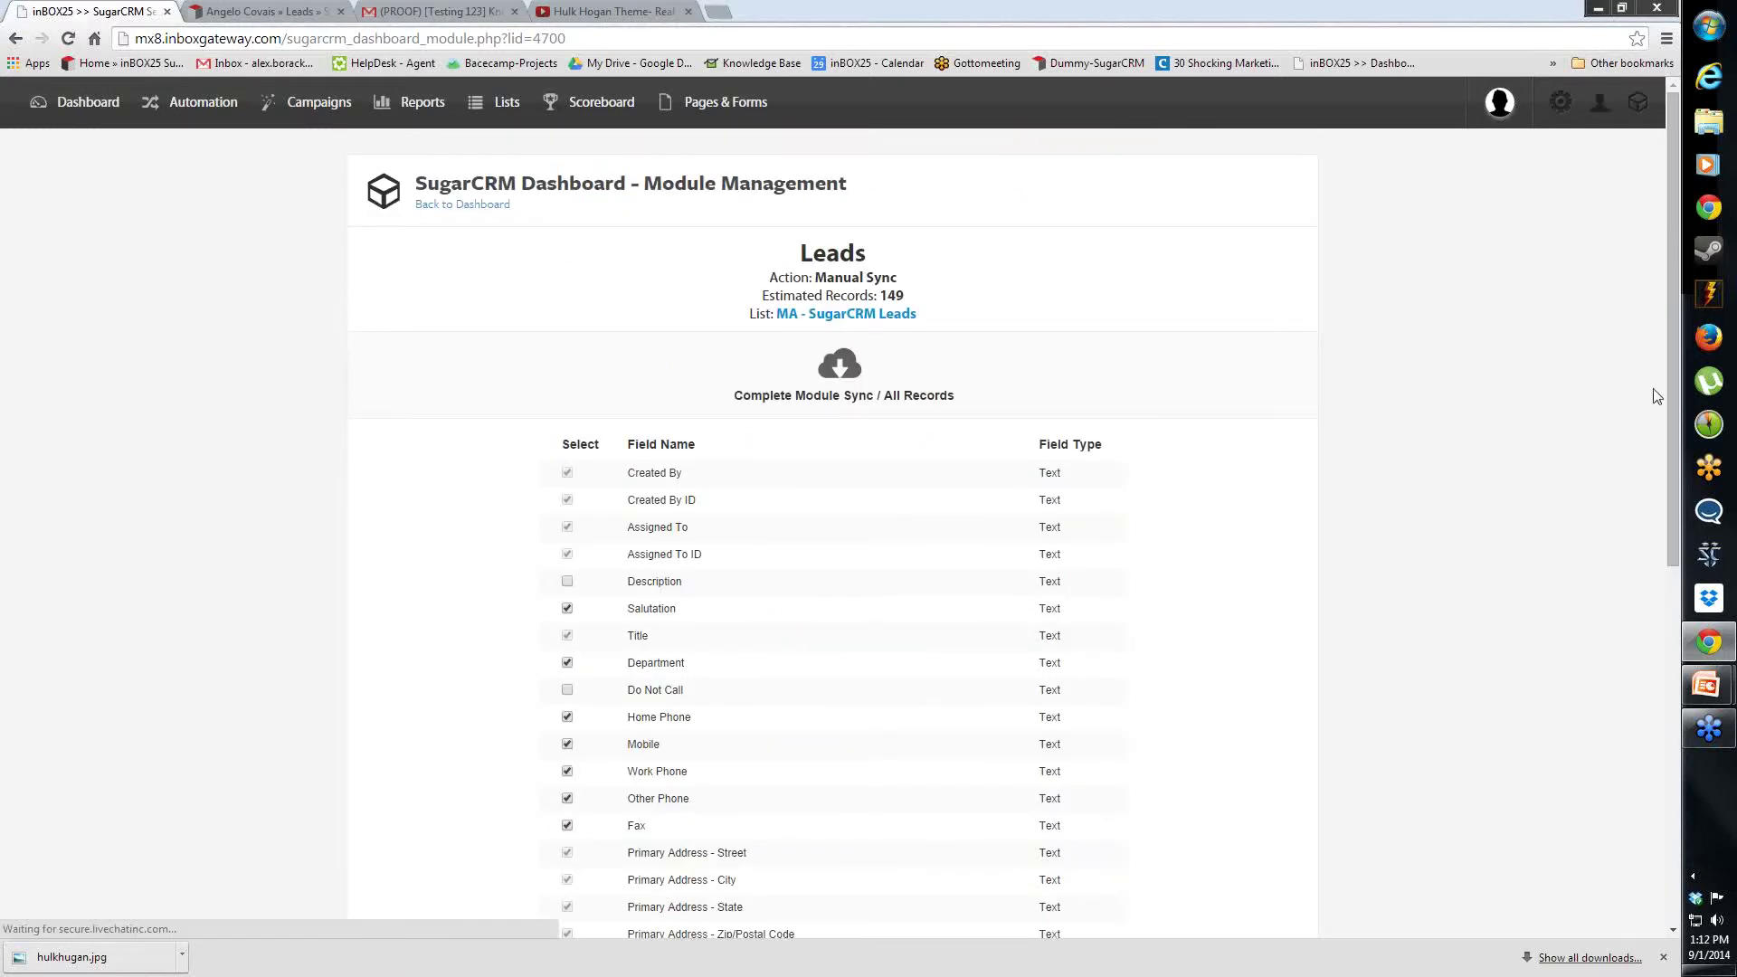
left_click_drag(1674, 422, 1661, 518)
scroll(1659, 519, "down", 2)
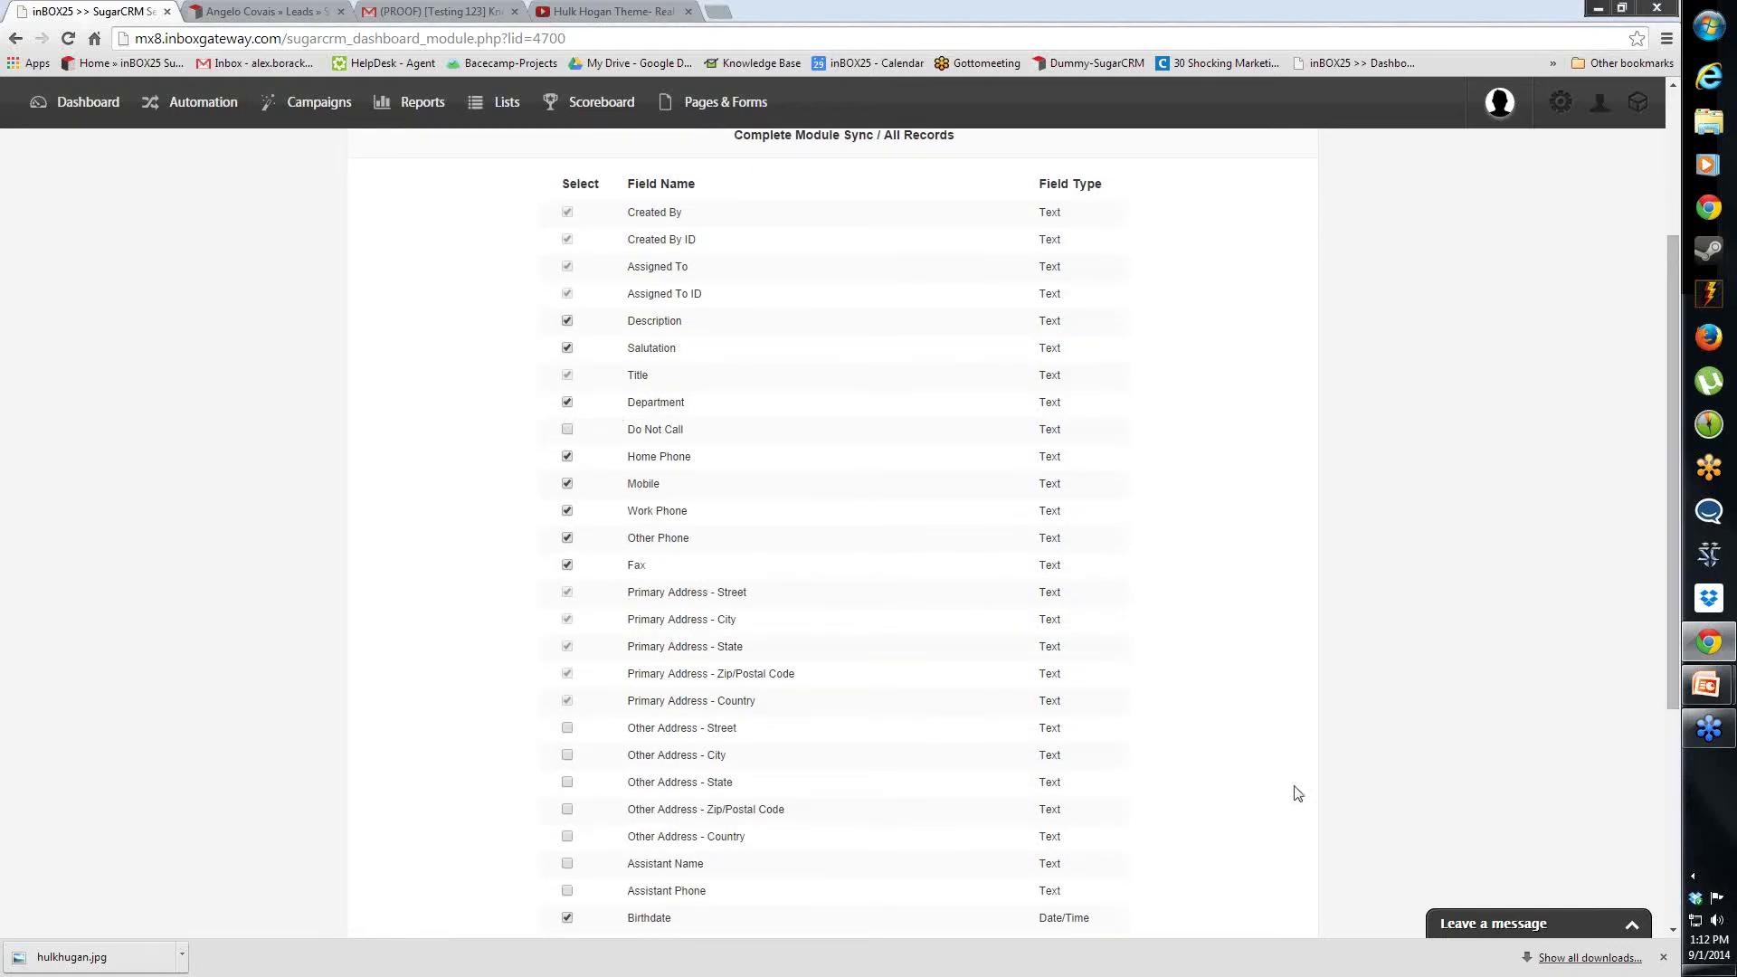
Include the Other Address street, city and state fields in the Leads sync and save the sync settings
left_click(567, 729)
left_click(567, 755)
left_click(567, 783)
left_click_drag(1669, 644, 1645, 857)
scroll(1645, 857, "down", 1)
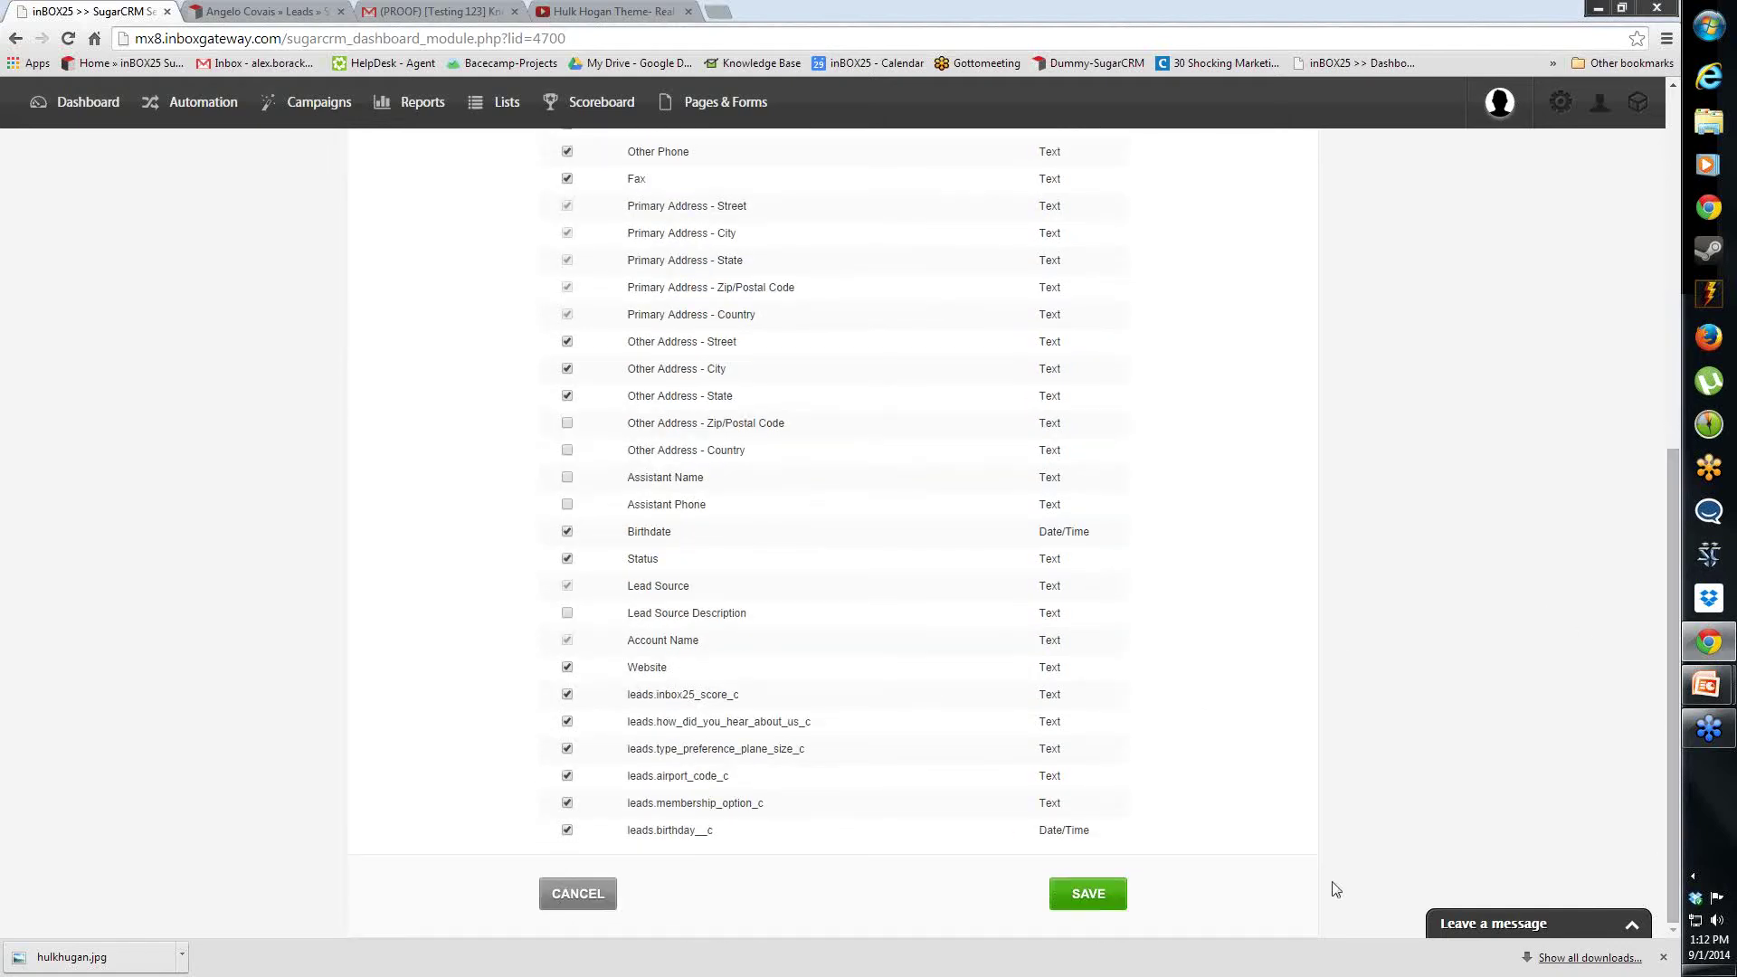
left_click(1083, 905)
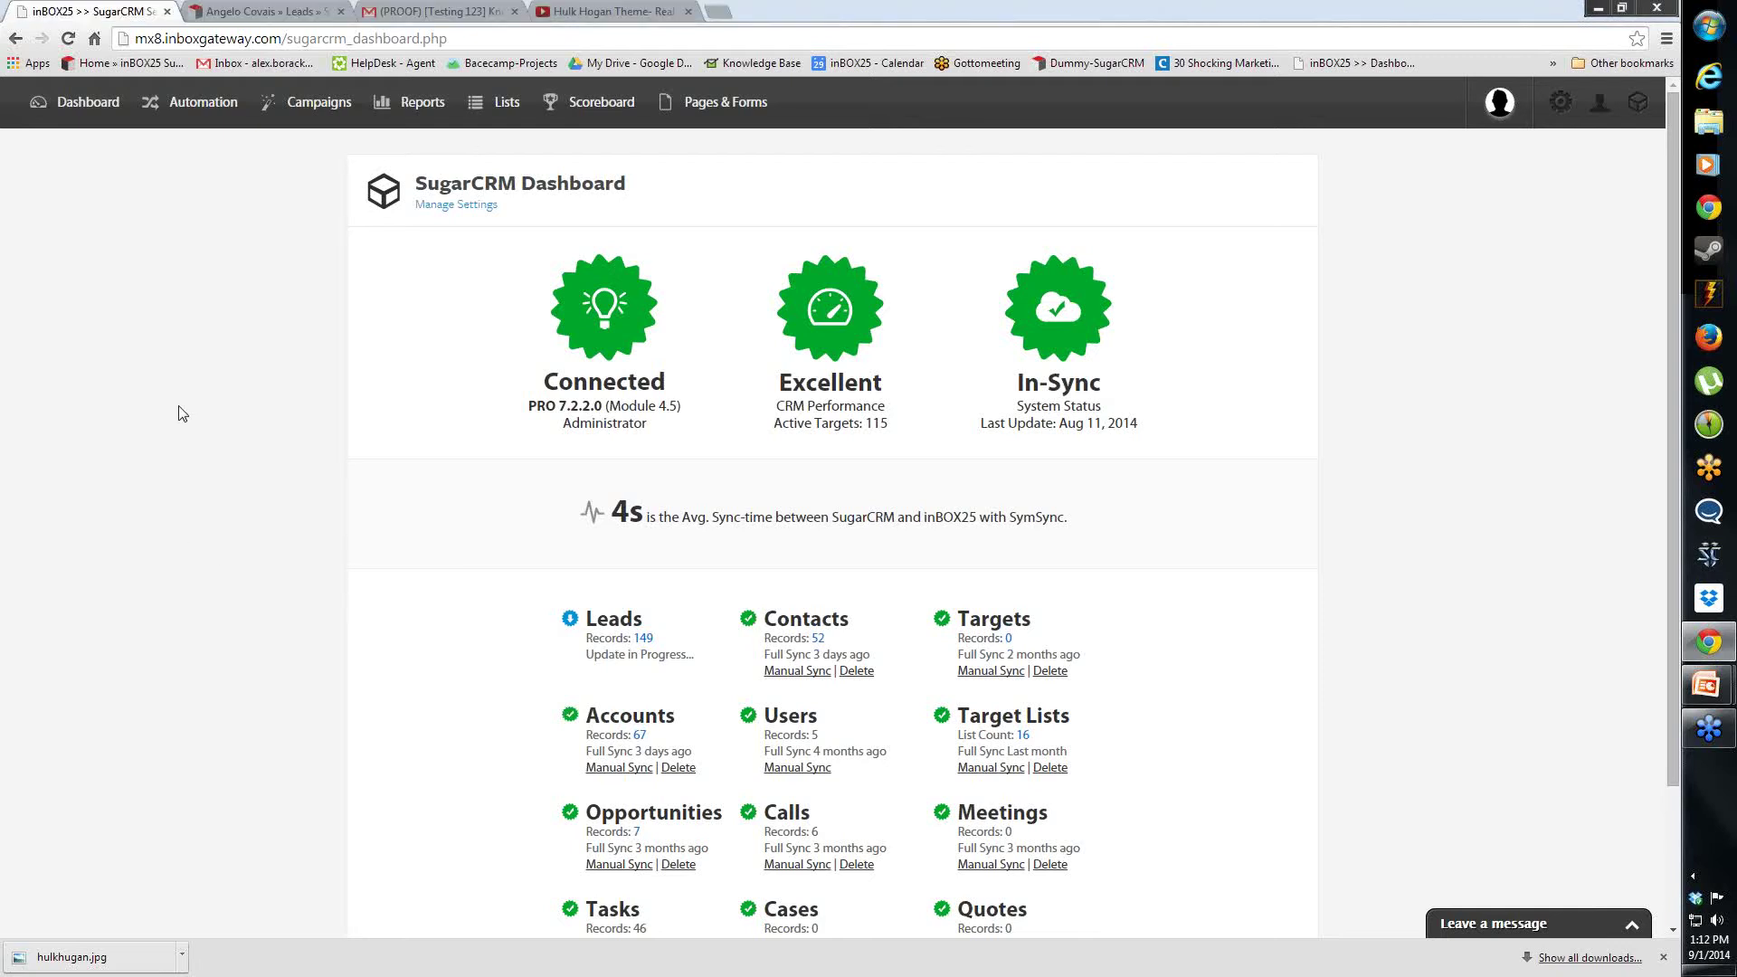
Switch to the lead record in SugarCRM, review its address and birthday fields, and close the record
left_click(265, 11)
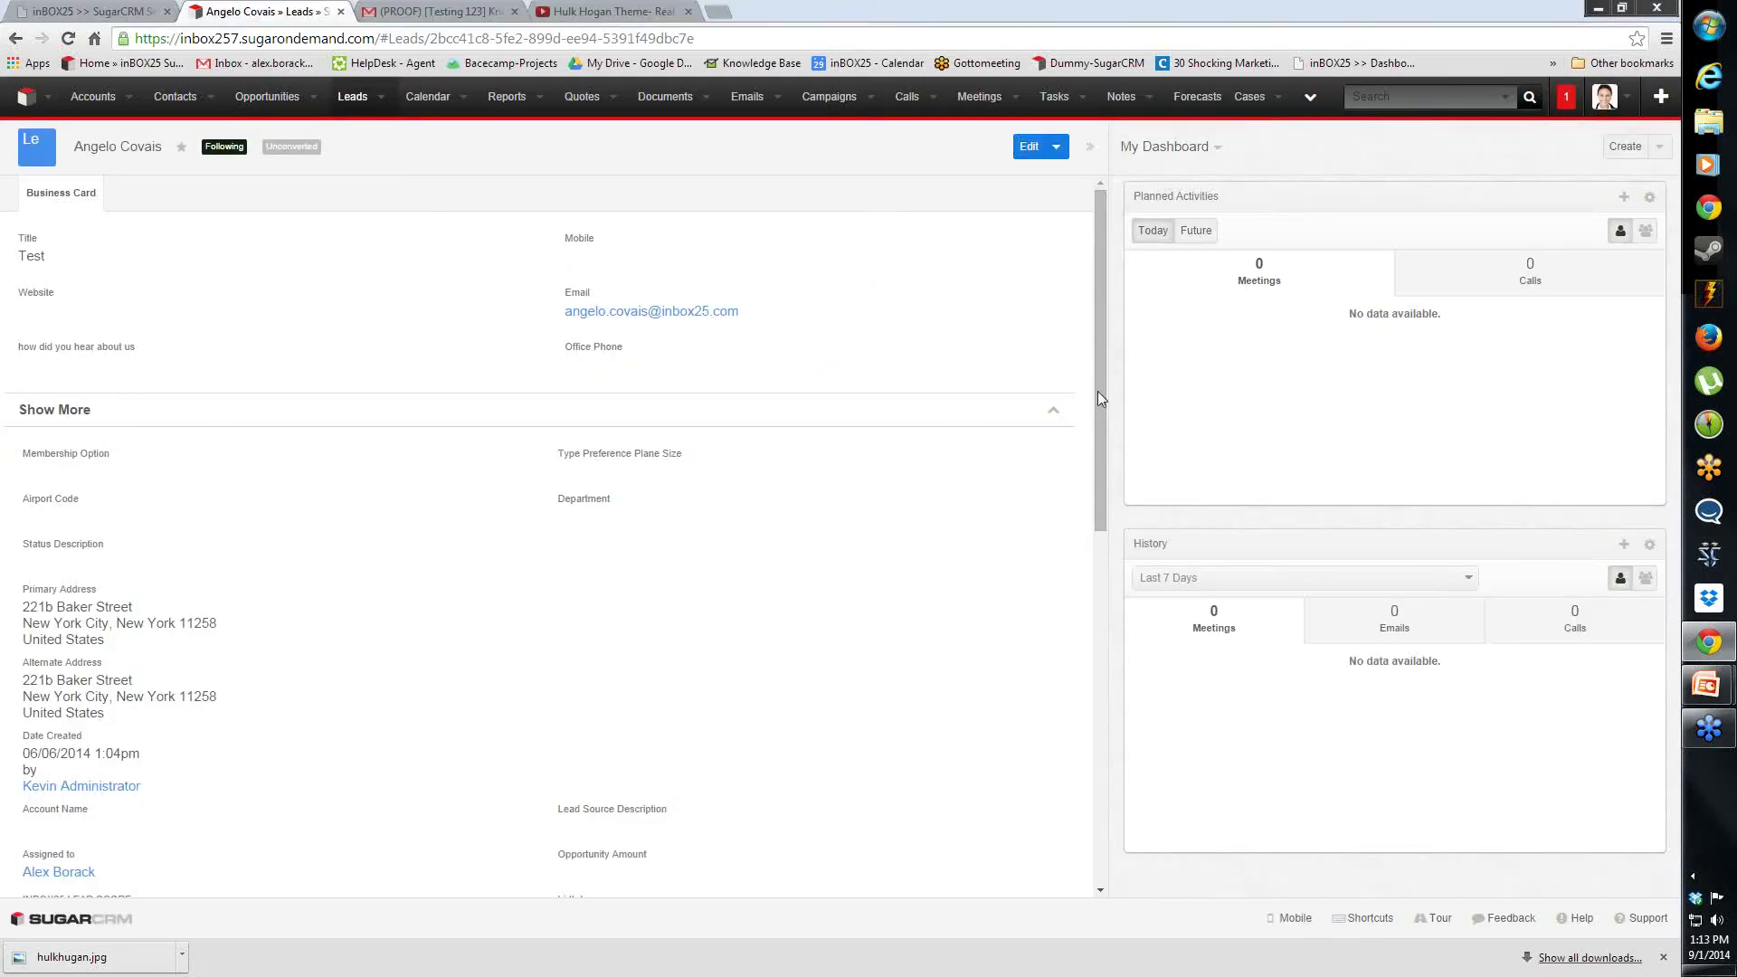
left_click_drag(1094, 410, 1090, 432)
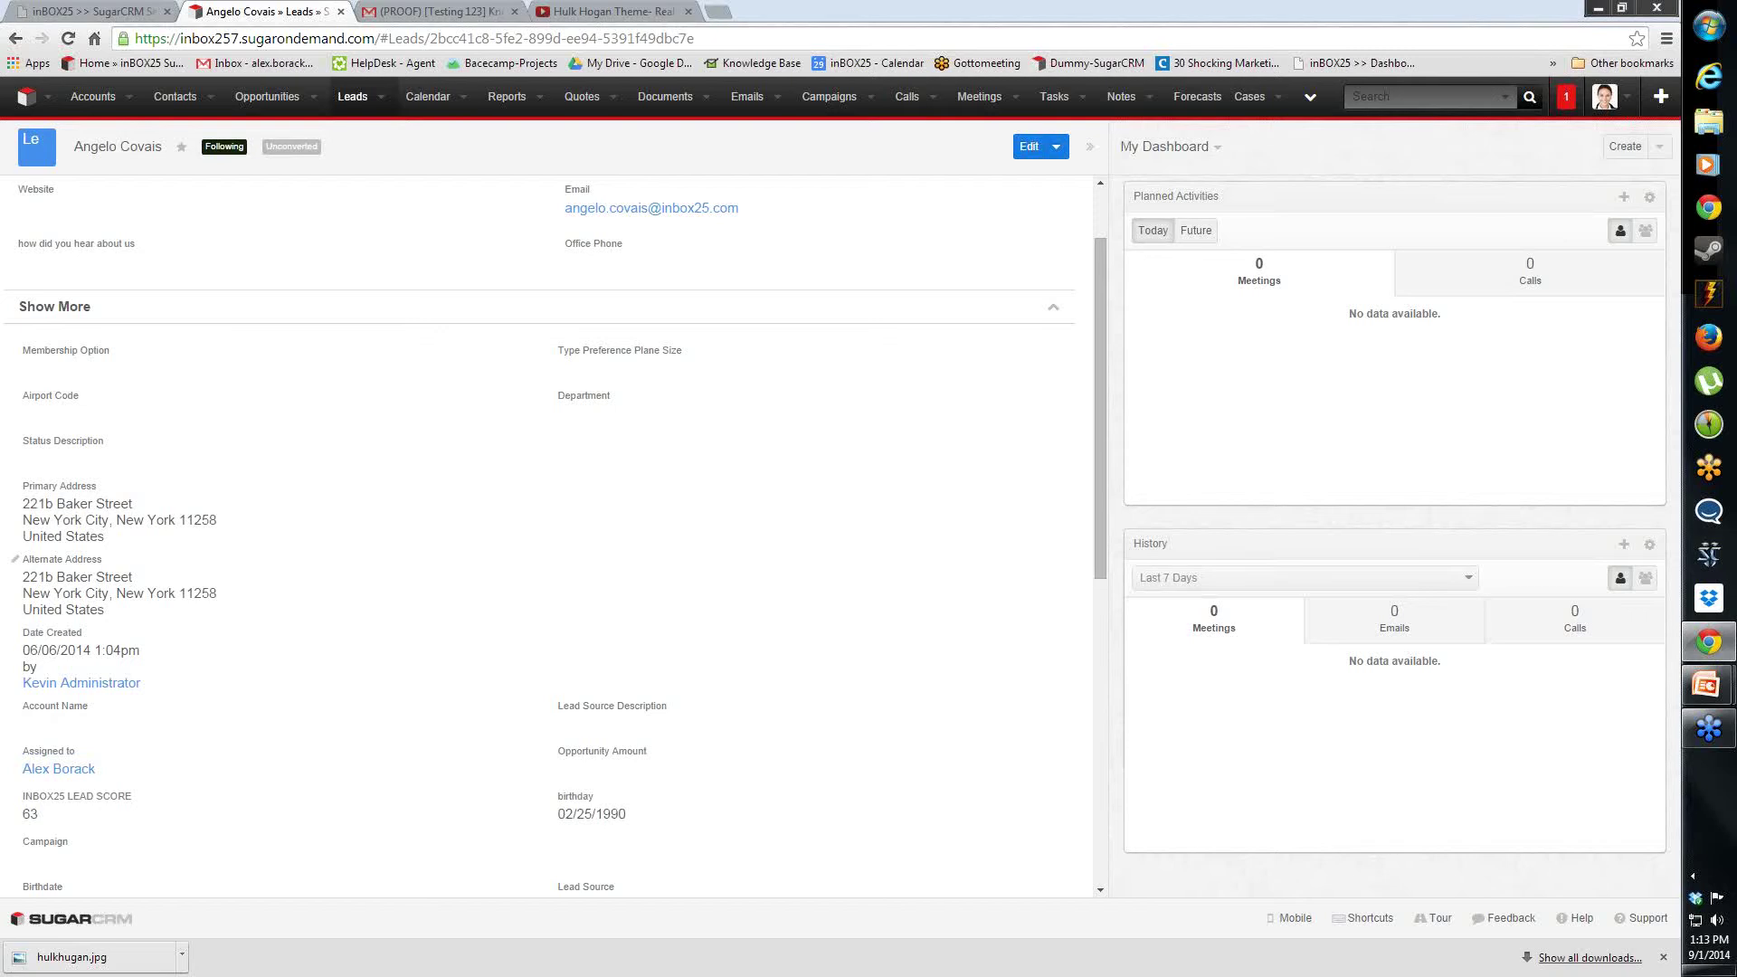
left_click(341, 12)
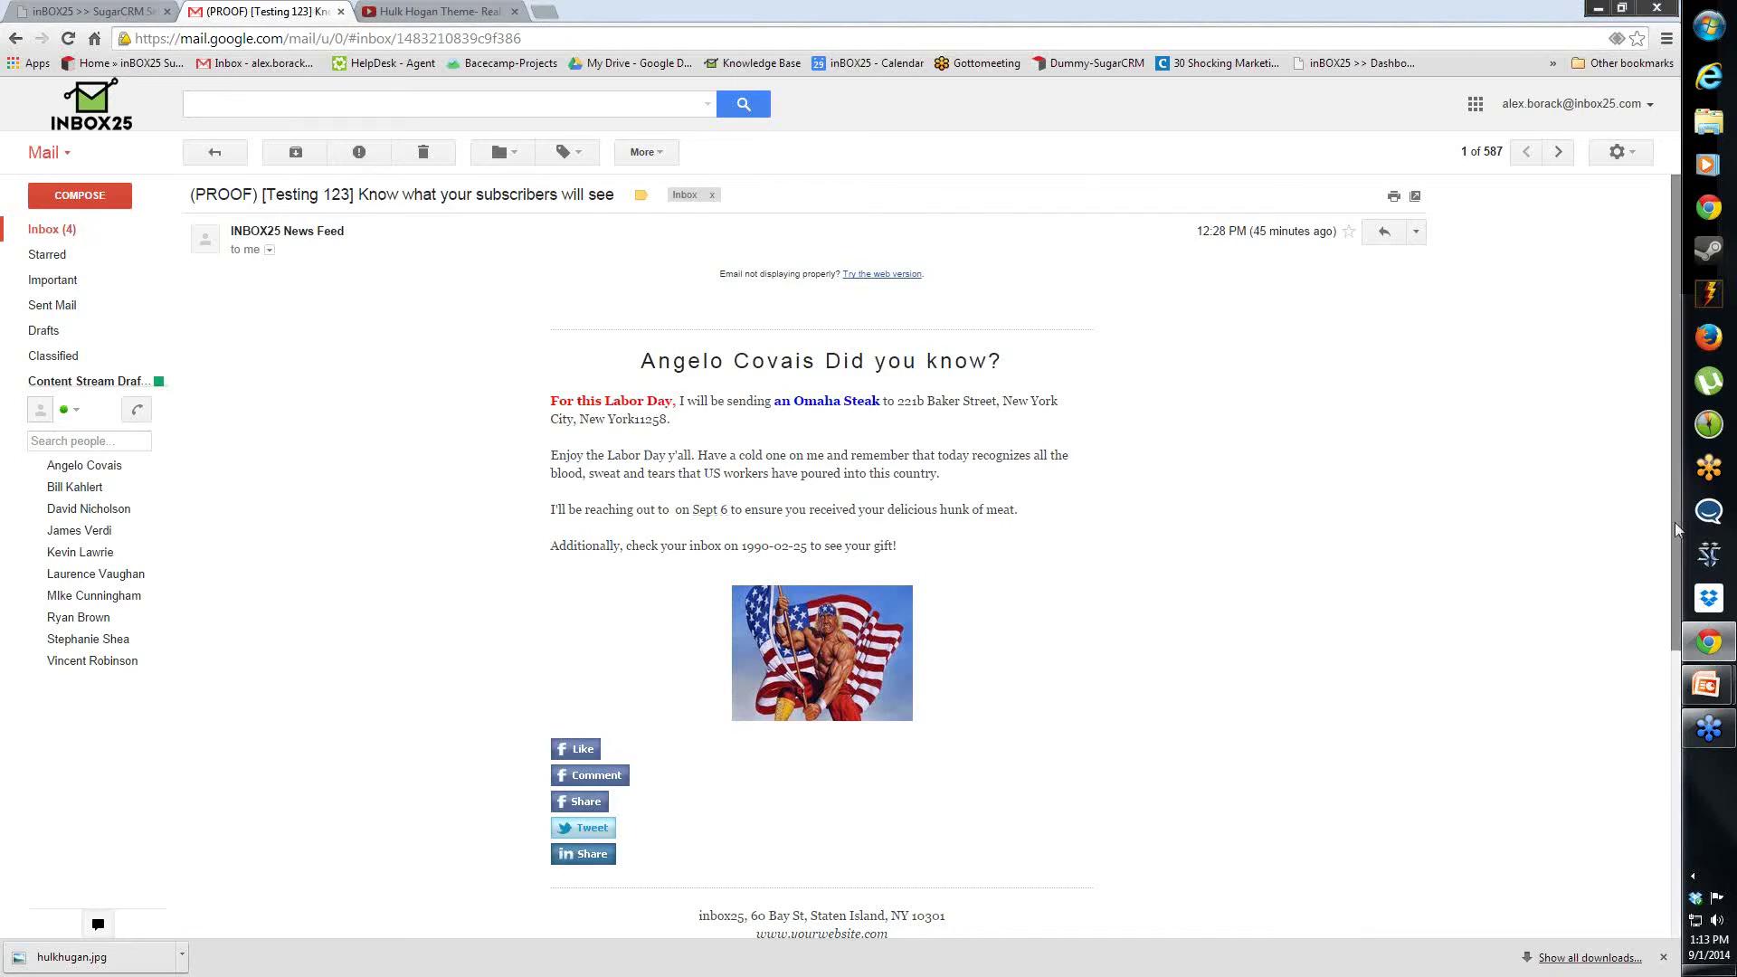
Examine the proof email in Gmail for the personalized address, birthday and social sharing content
scroll(1672, 545, "down", 1)
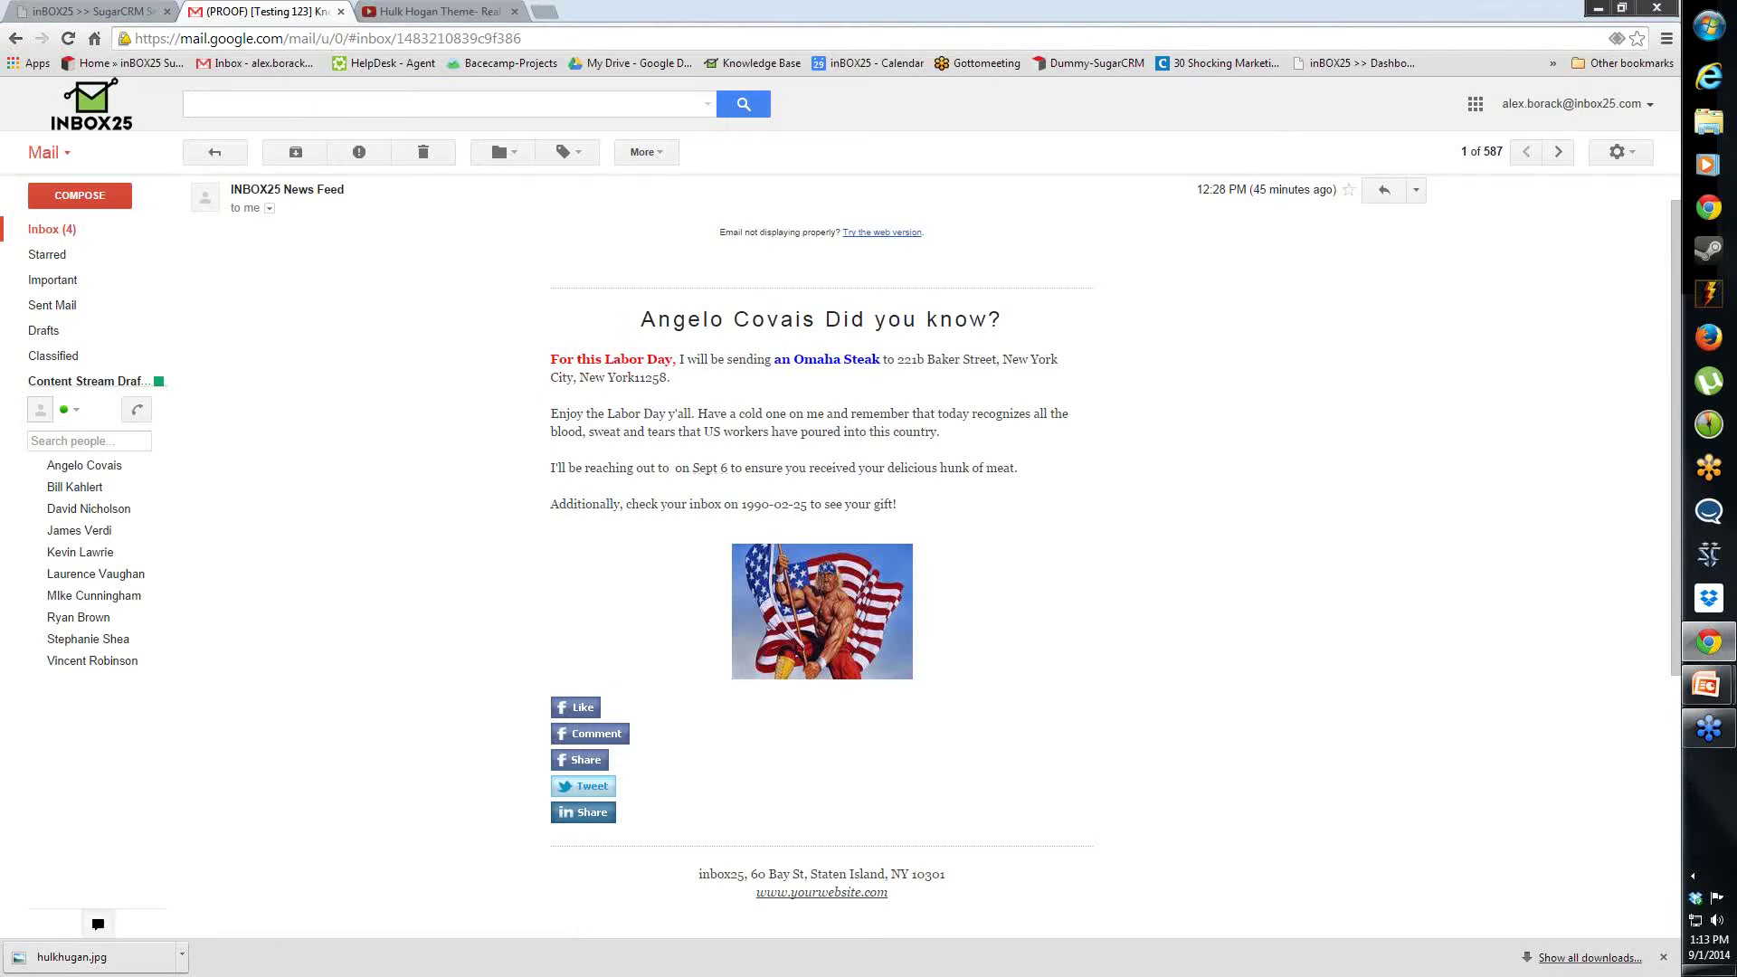
left_click_drag(896, 360, 671, 378)
left_click(975, 511)
Return to inBOX25 and add a new automated campaign from the Automated Campaigns manager
left_click(71, 9)
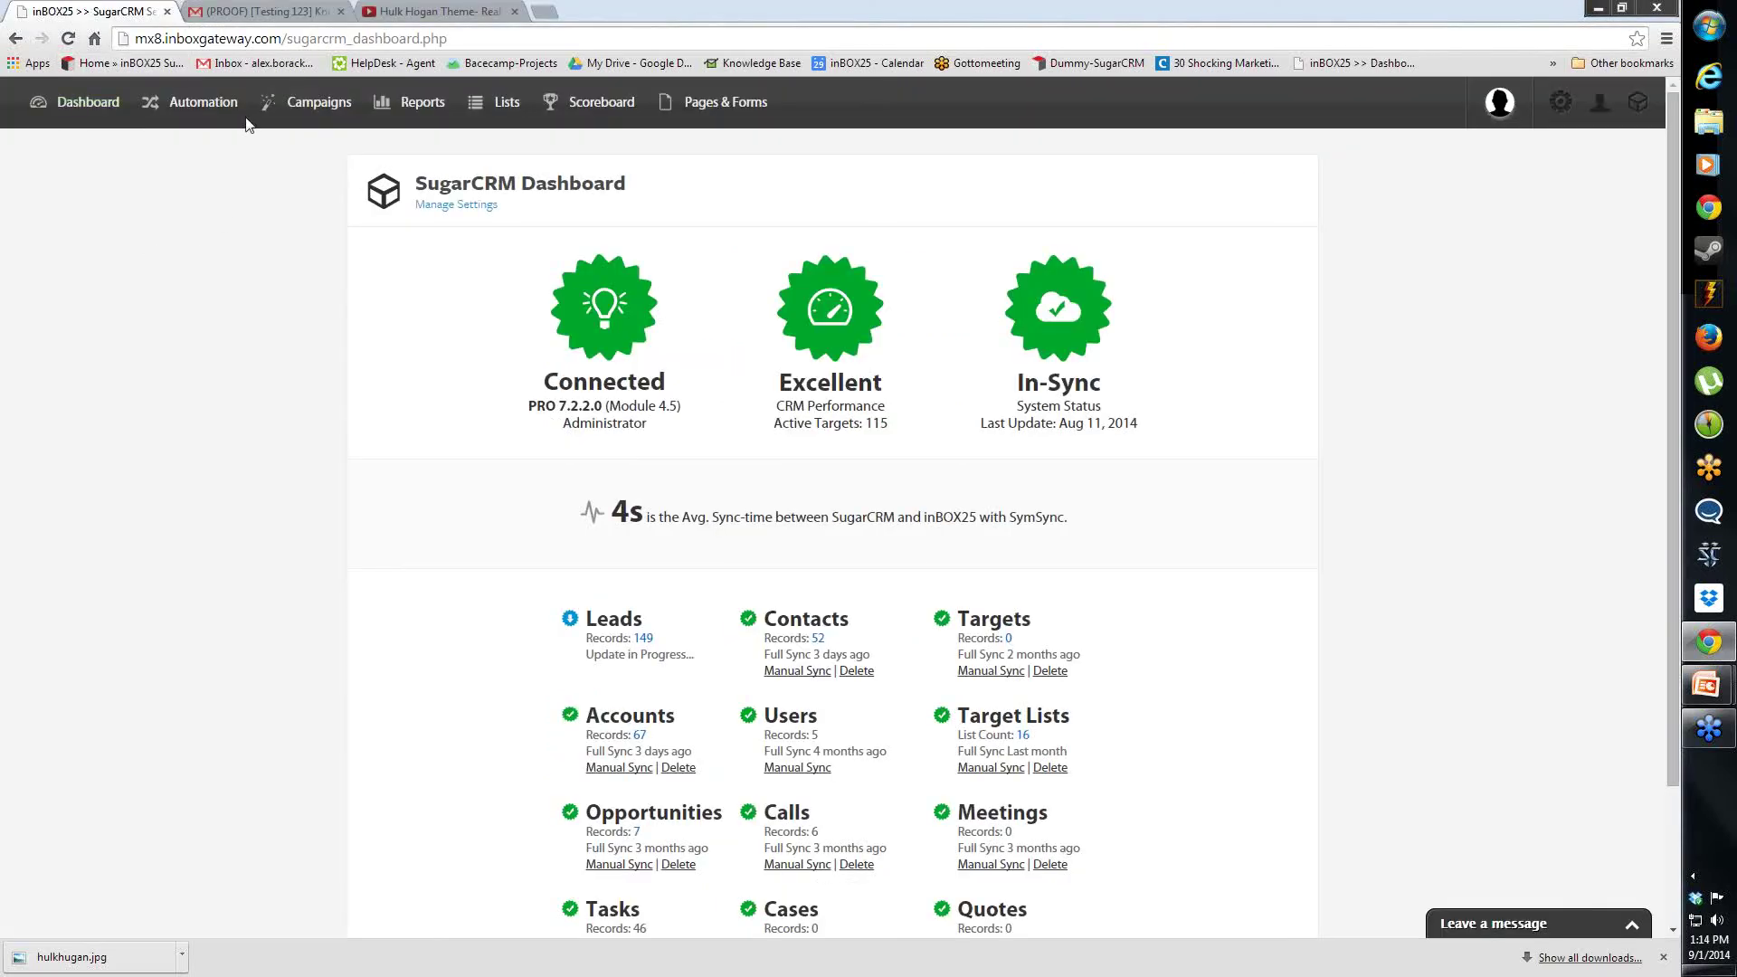
left_click(204, 106)
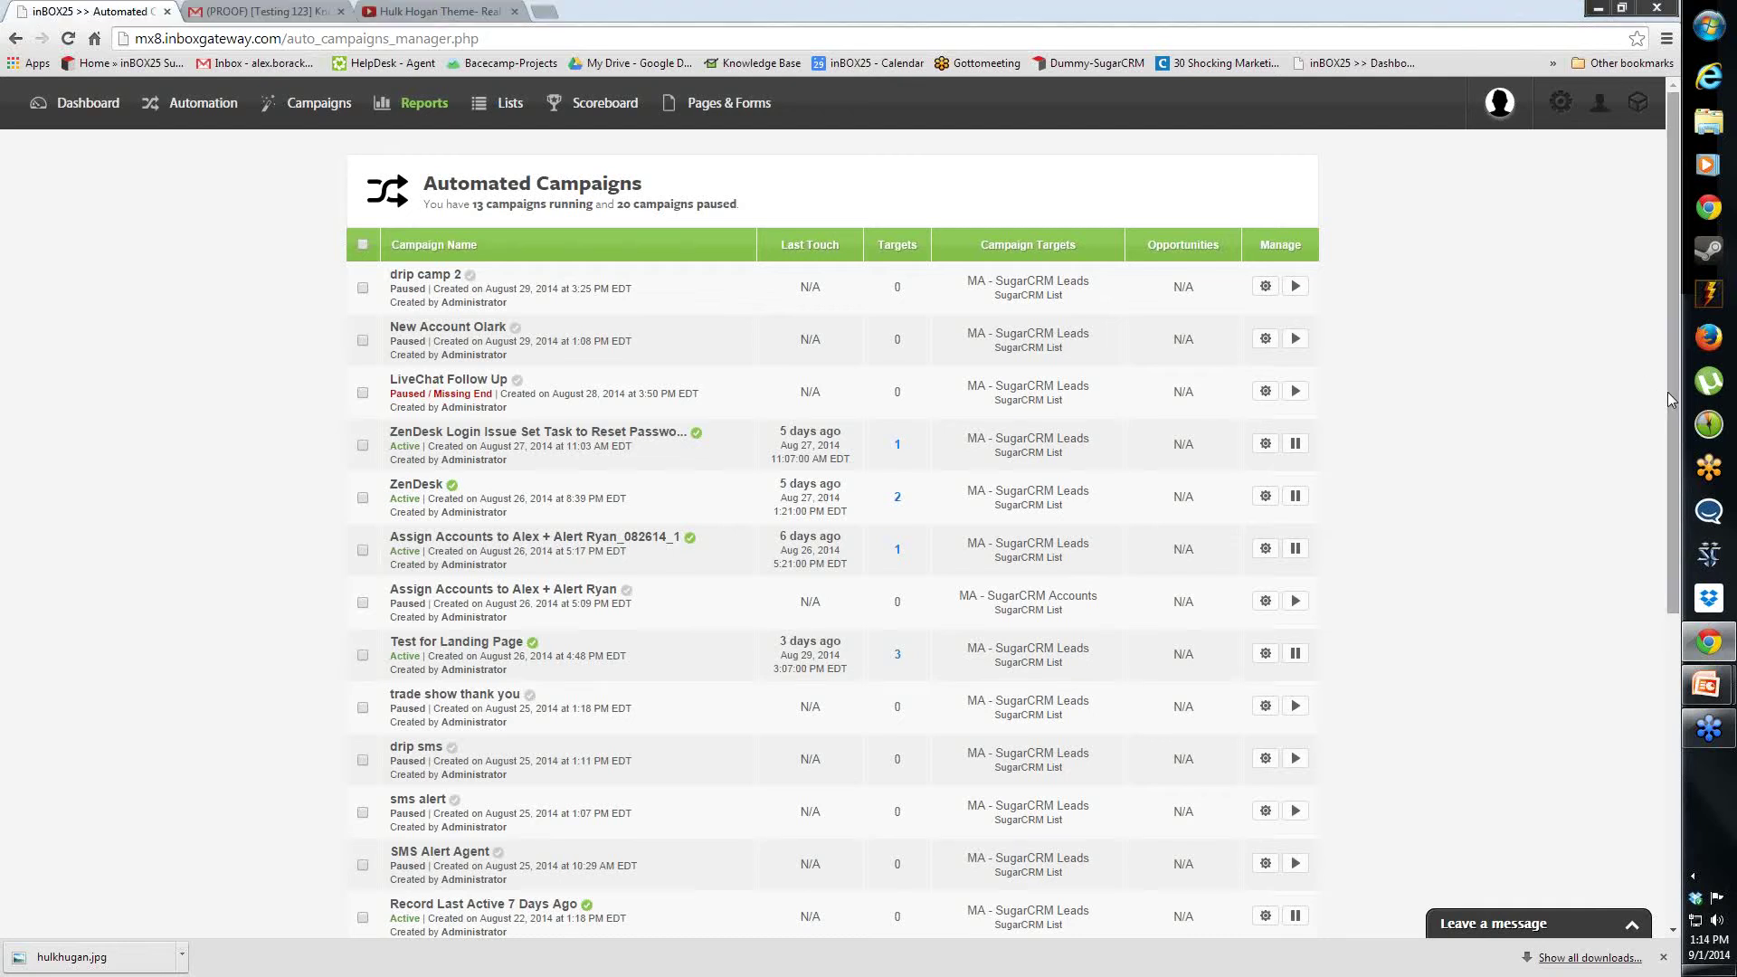
left_click_drag(1669, 491, 1643, 740)
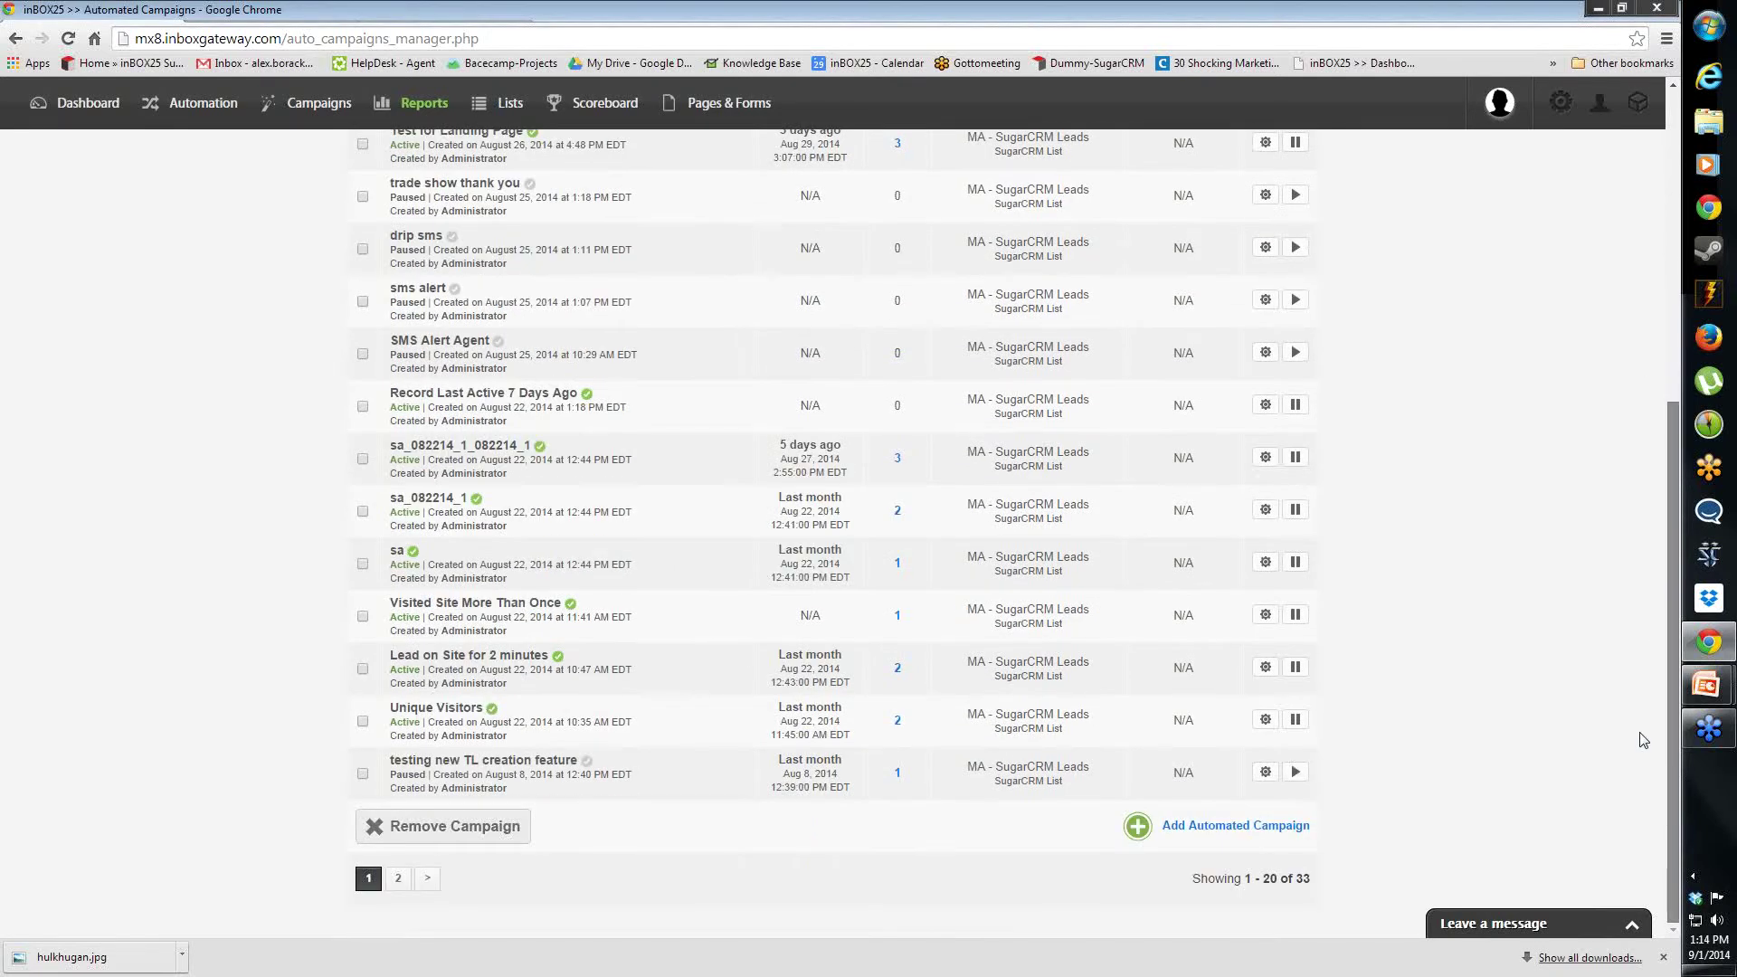
left_click(1187, 825)
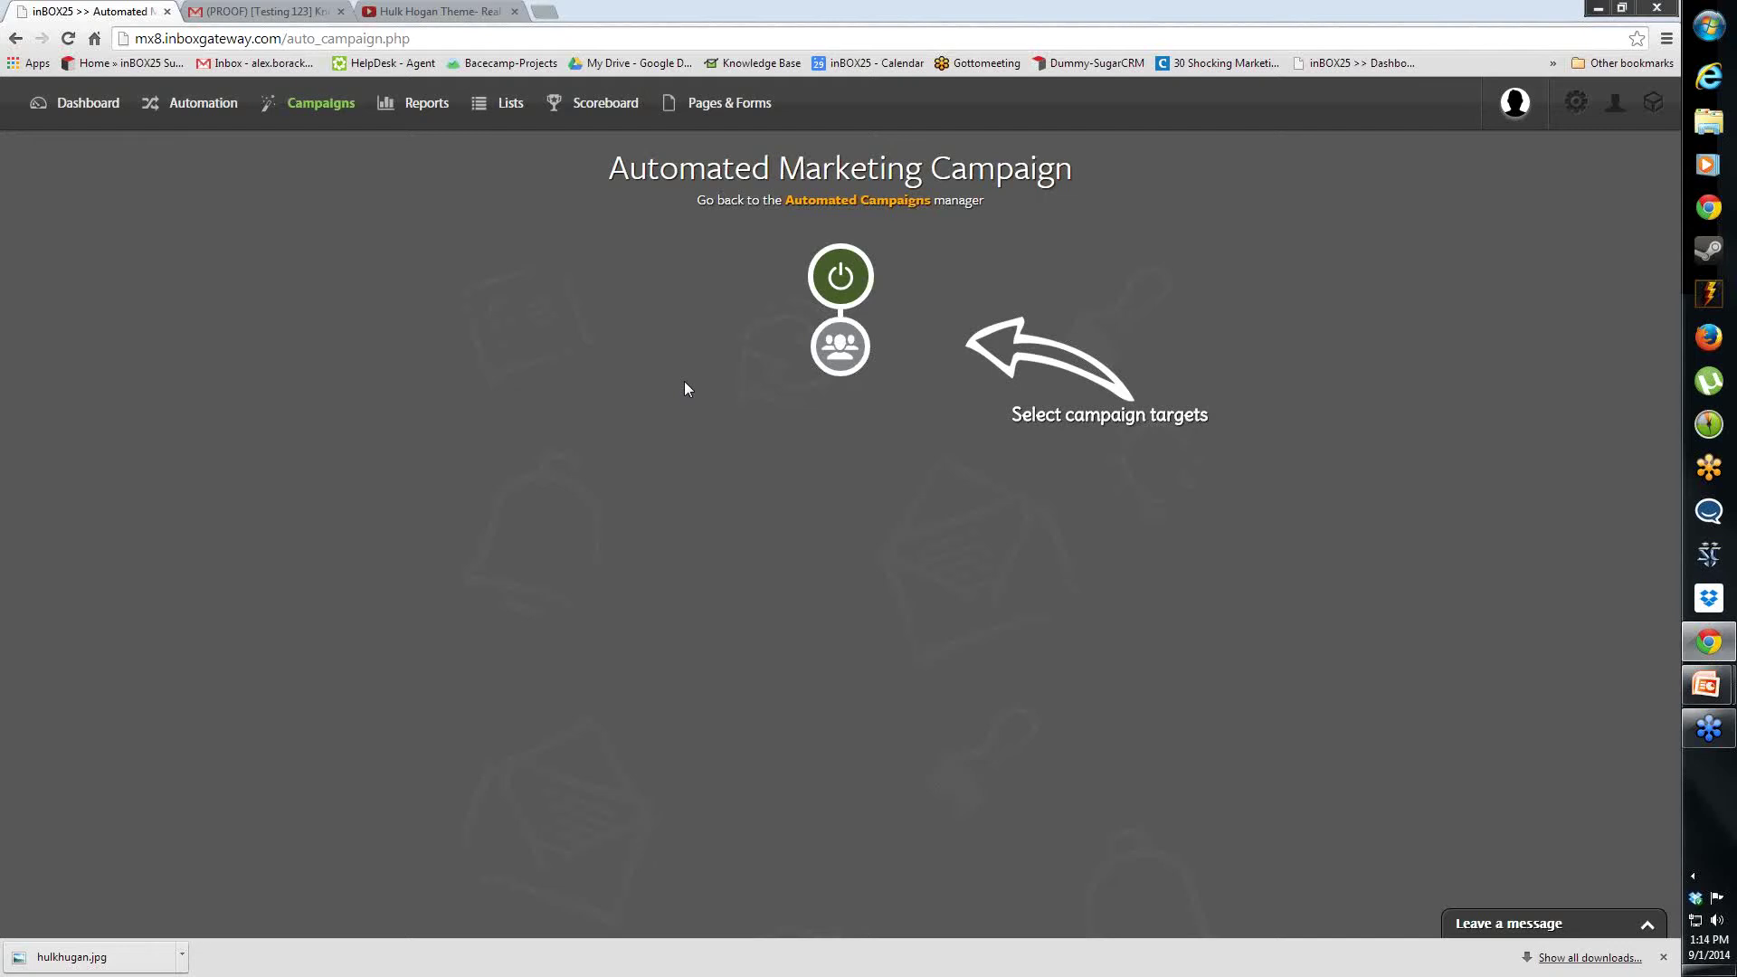
Target the campaign at MA - SugarCRM Leads, title it "Update Name Field to Loyal Customer", and use Smart Campaign matching
left_click(842, 357)
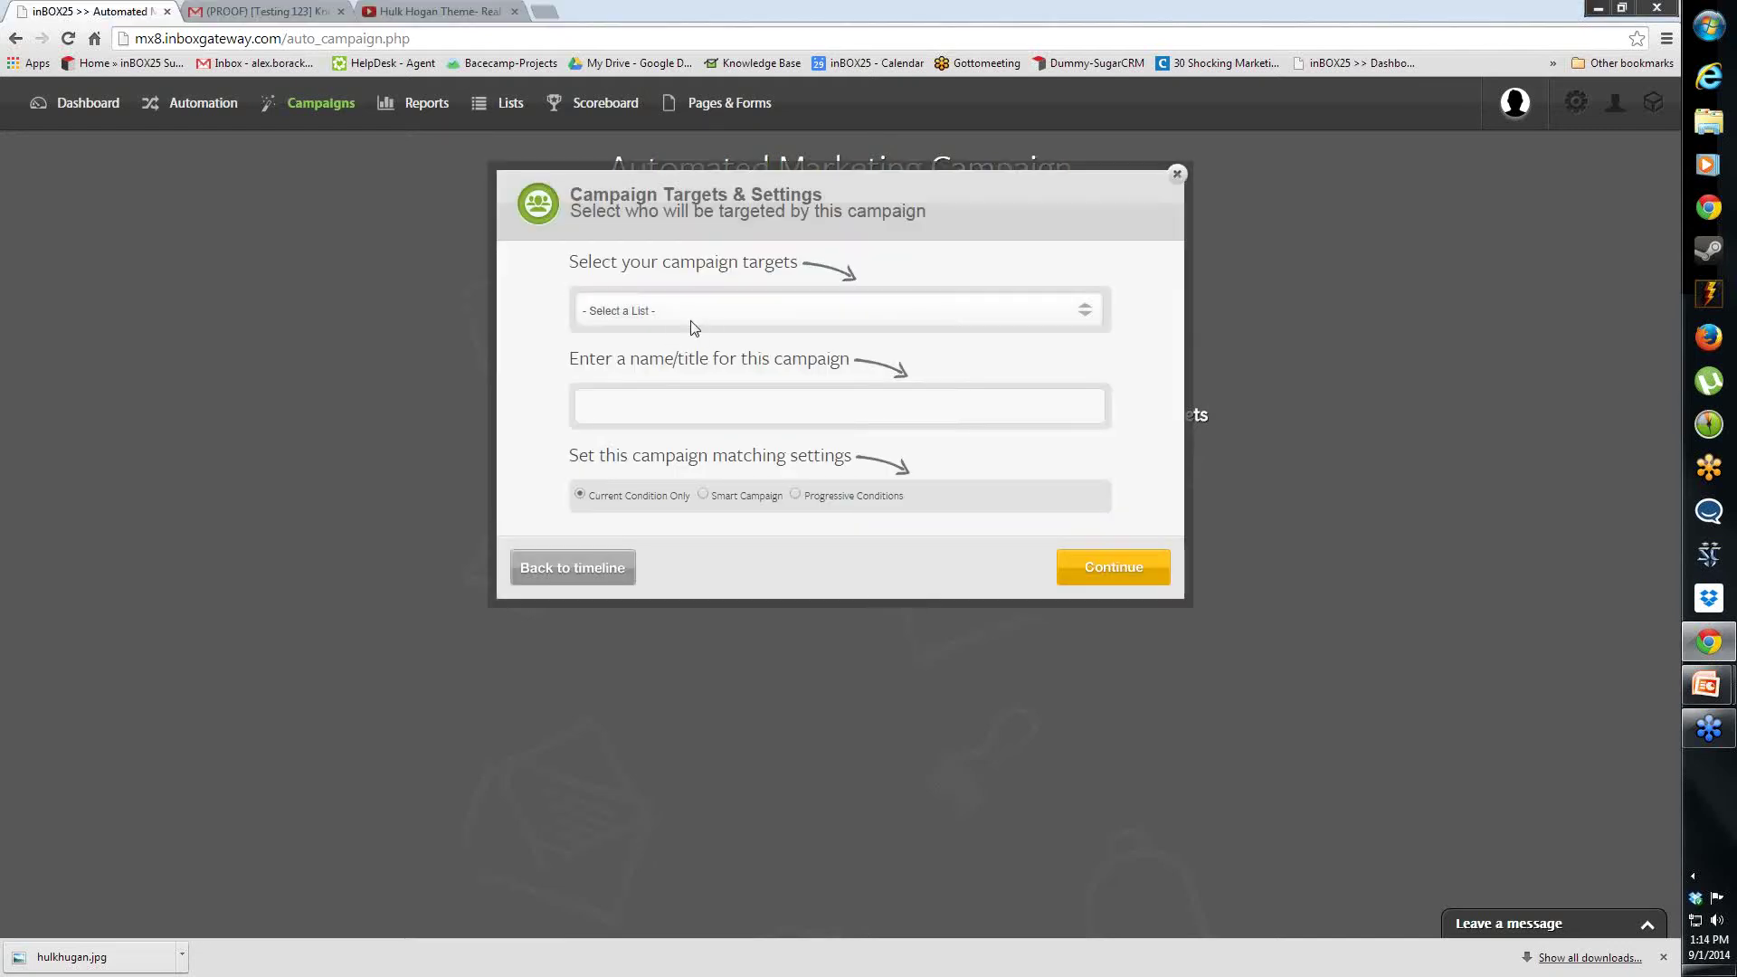
left_click(689, 315)
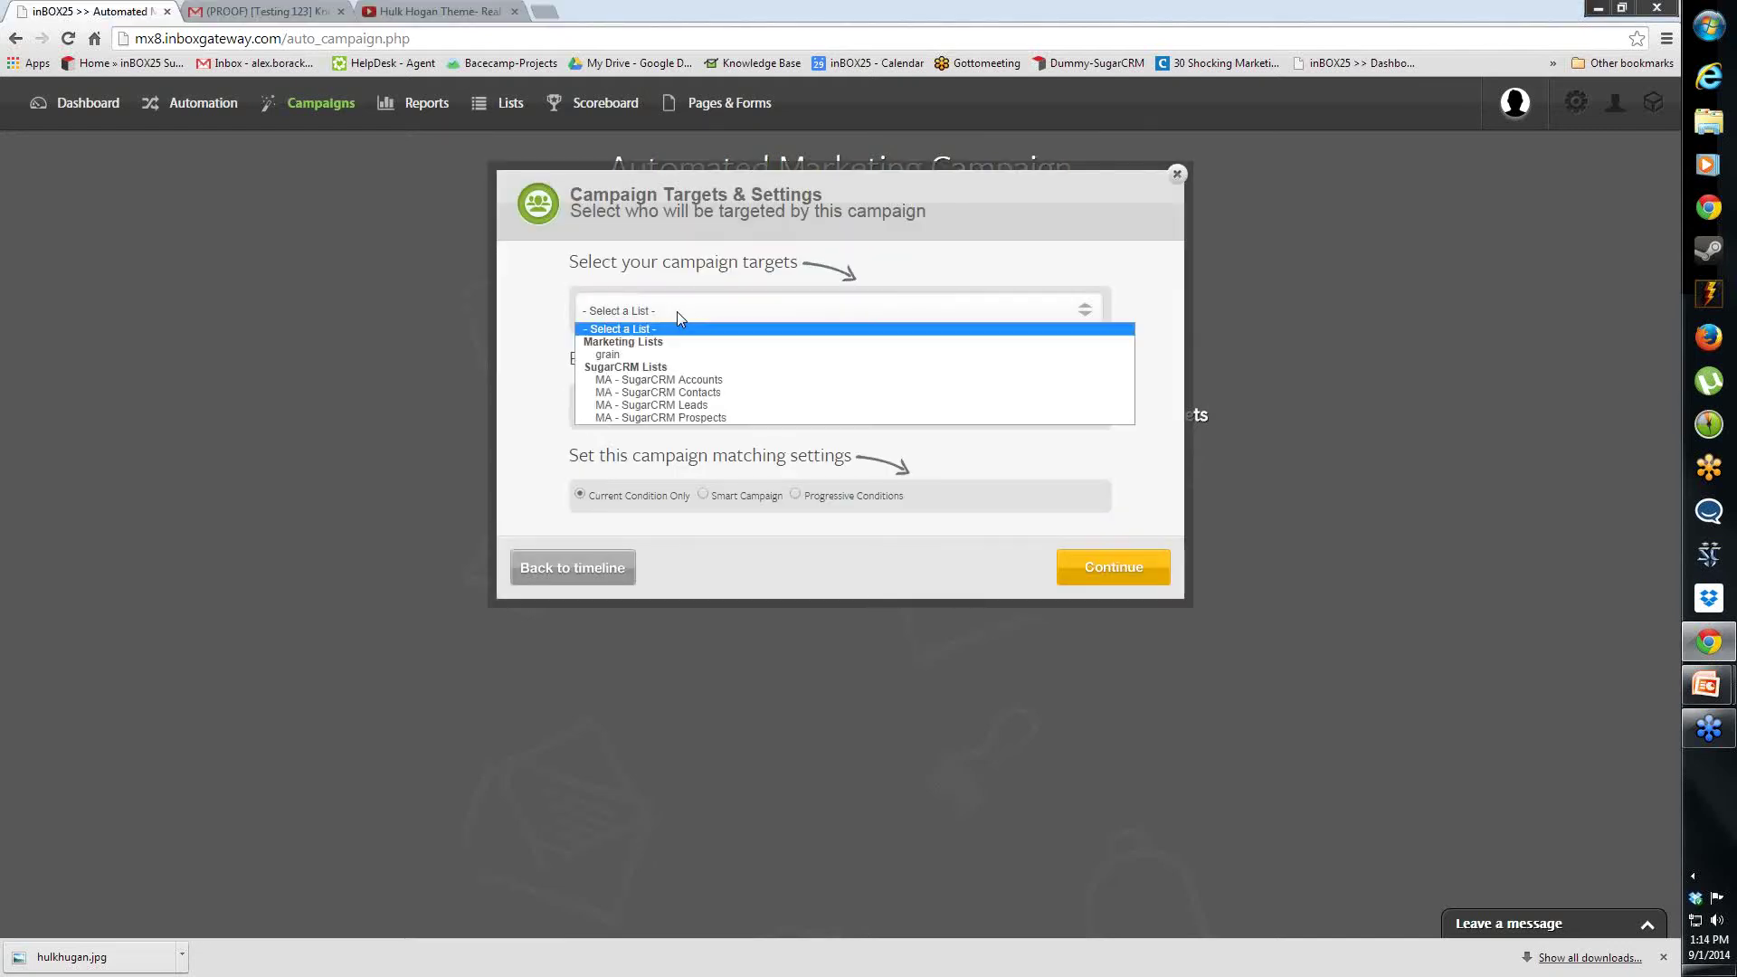
left_click(677, 414)
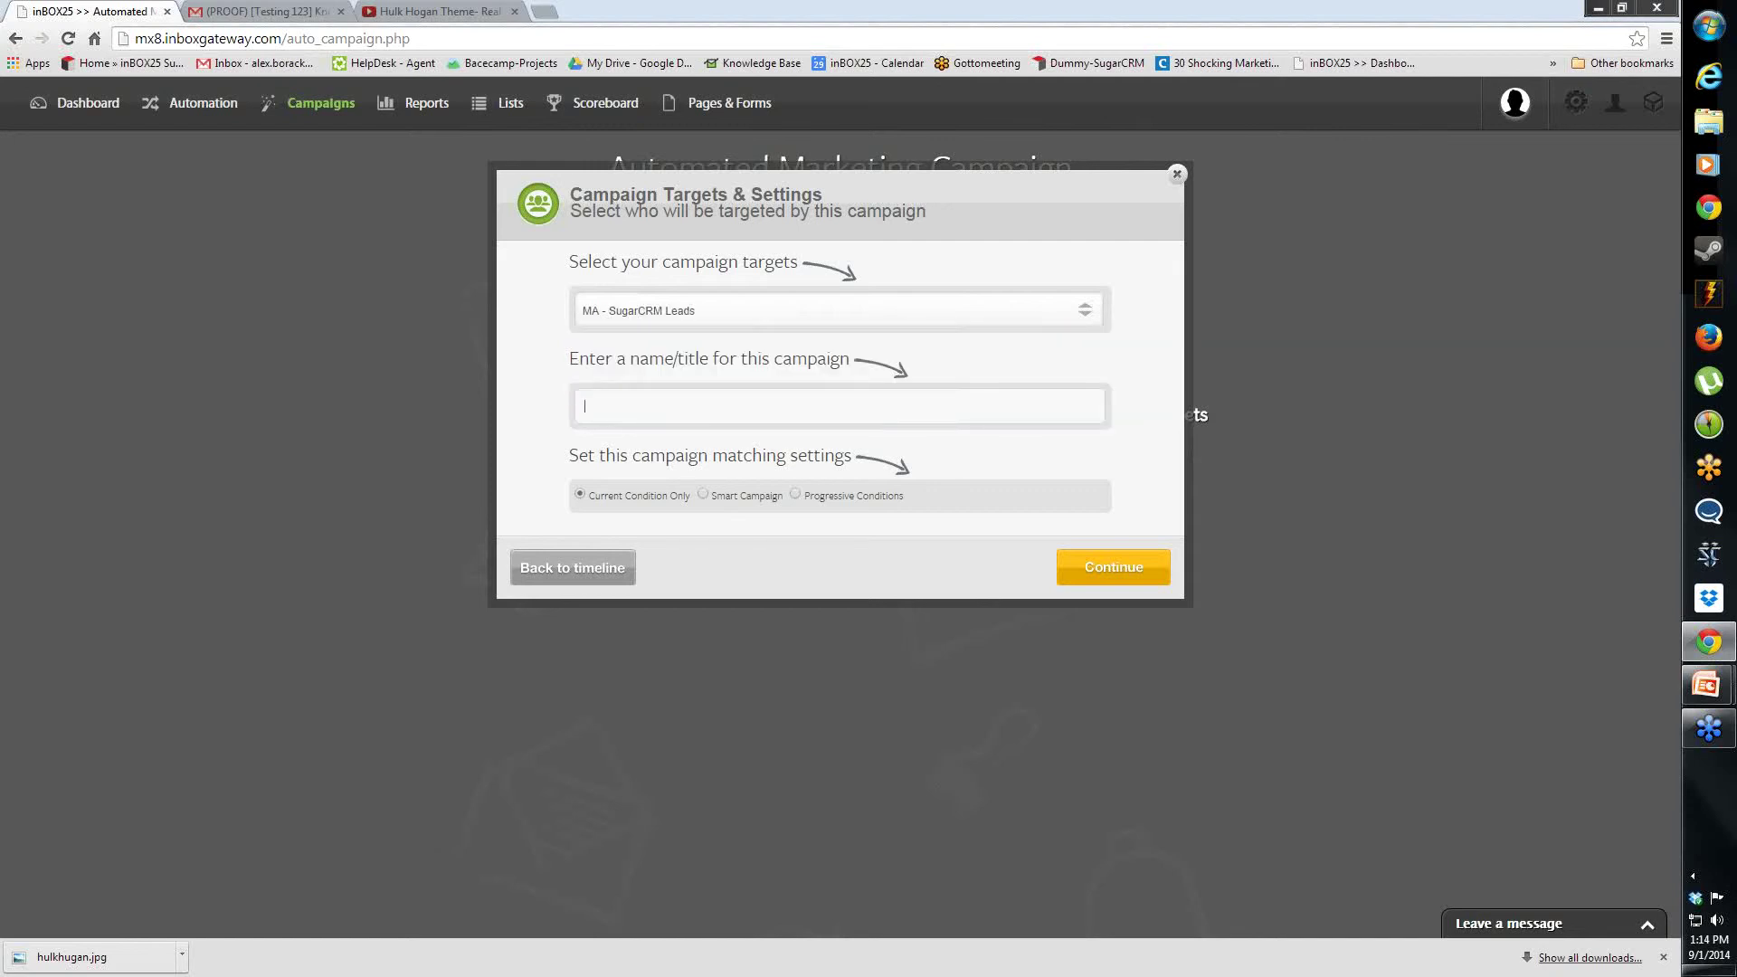
type("Update Name Field to Loyal Customer")
left_click(704, 496)
left_click(1118, 578)
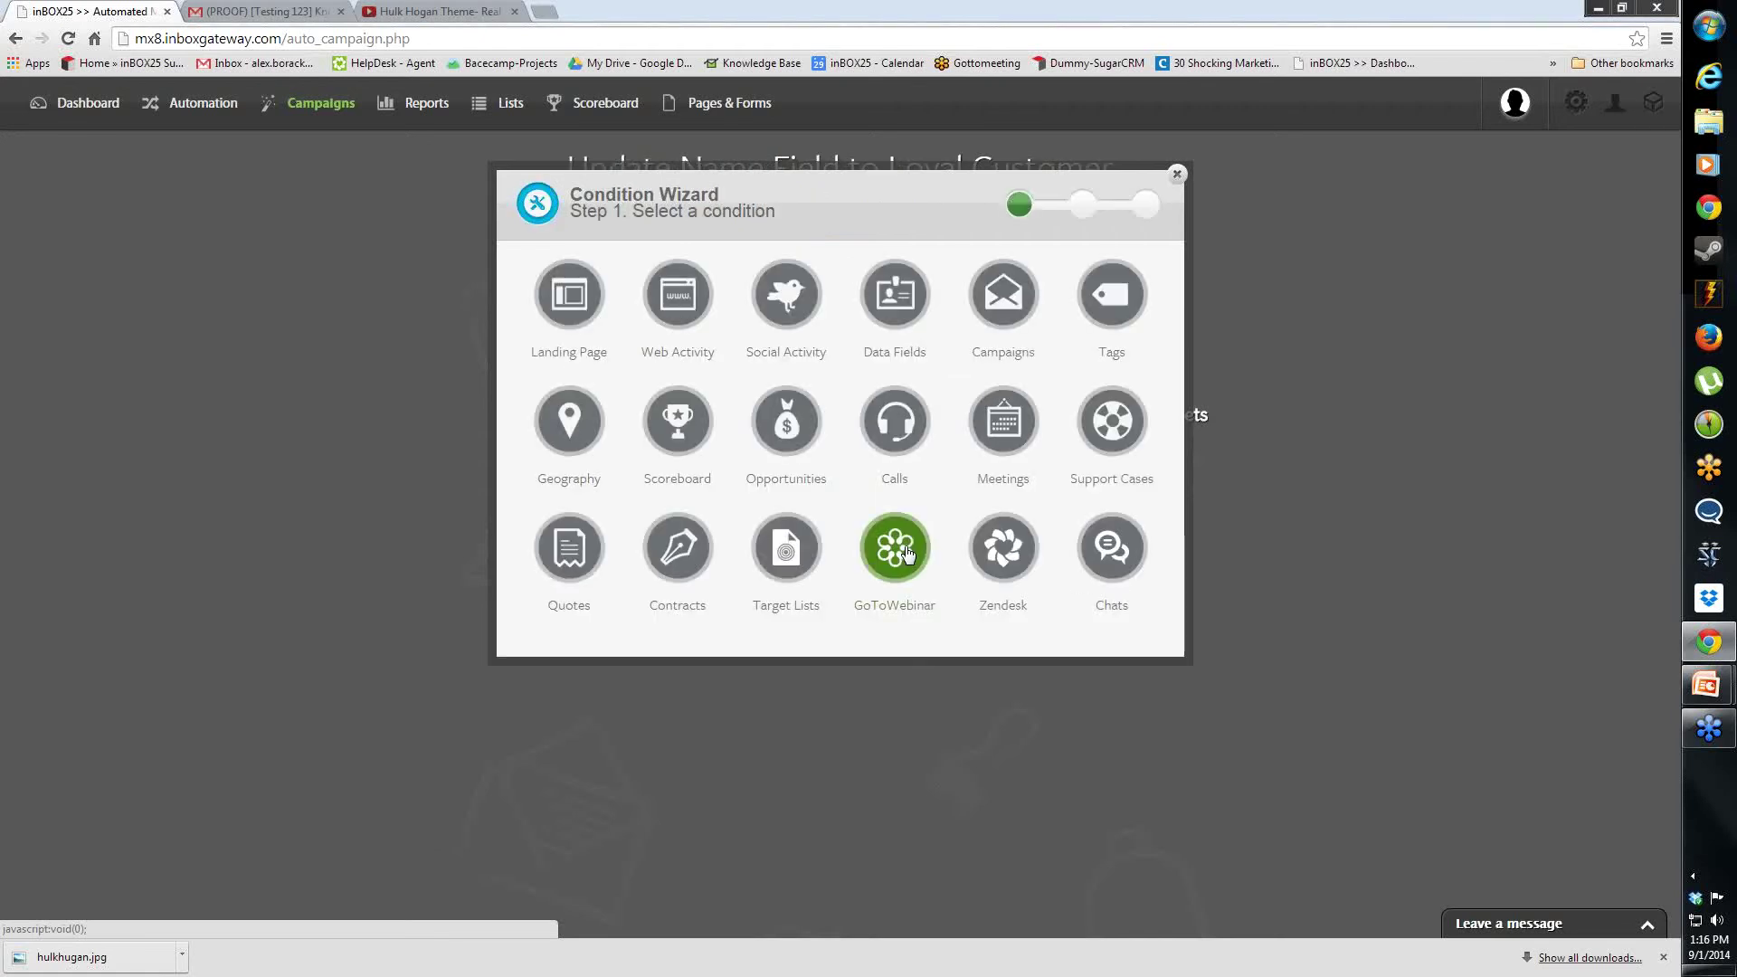
Add a Data Fields condition called "Name Field Left Blank" where the Name field equals an empty value
left_click(891, 306)
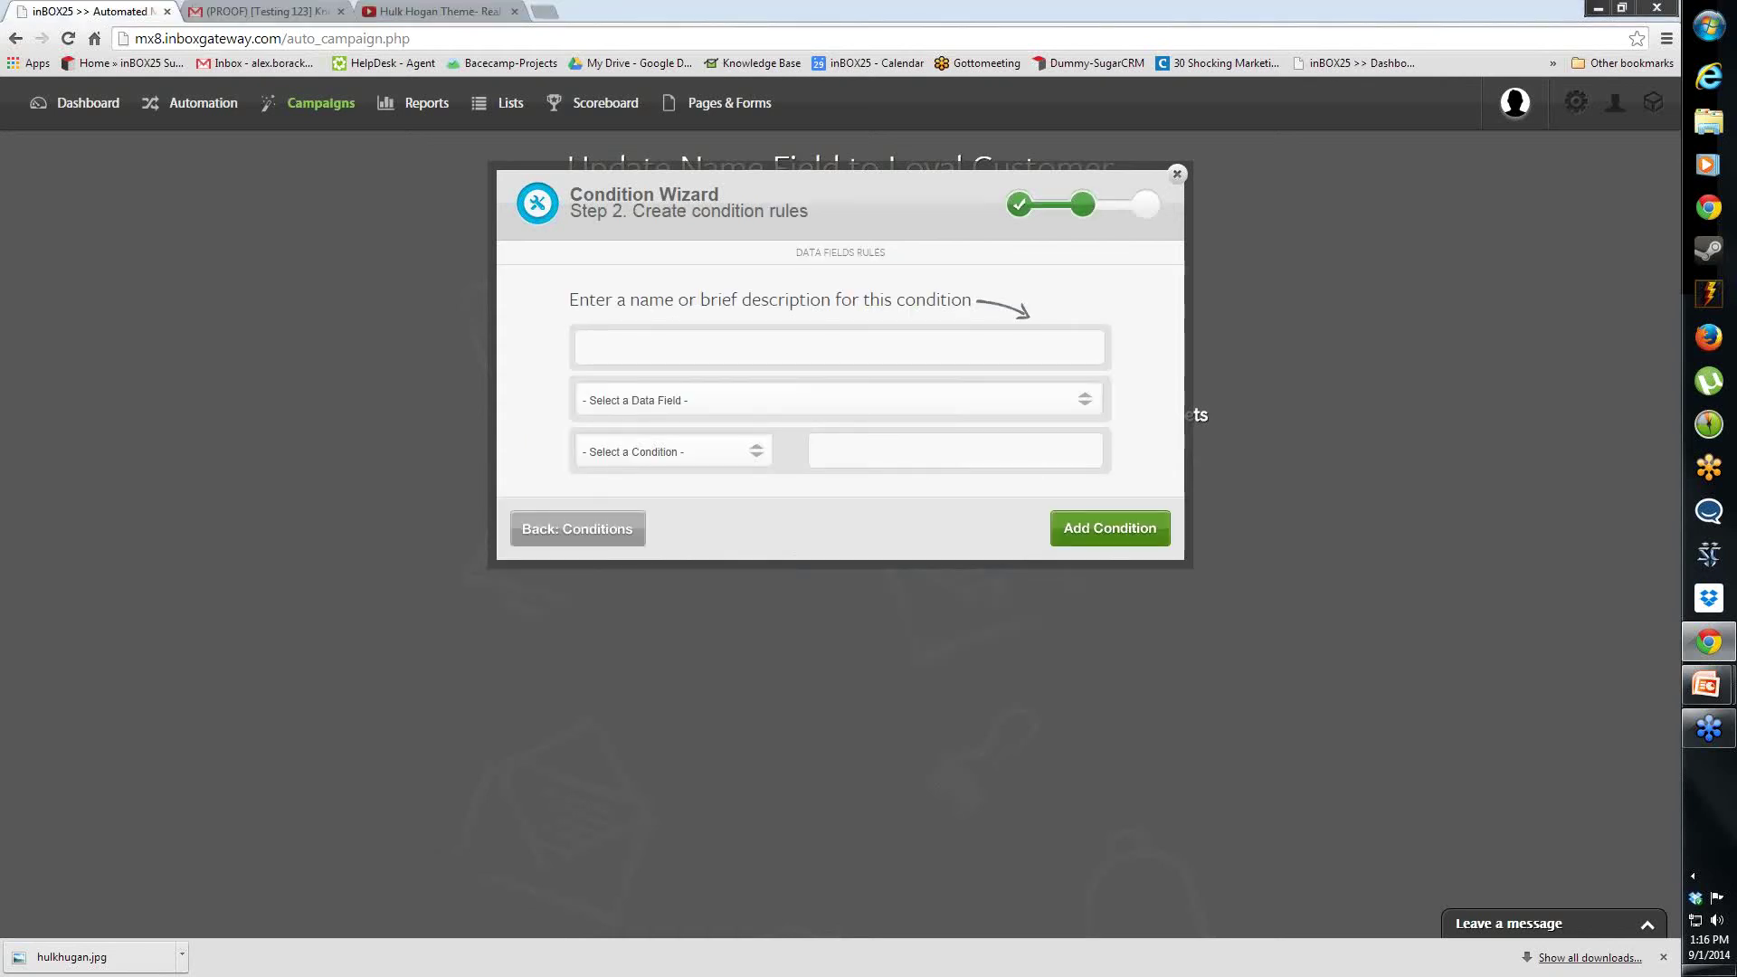
type("ame Field Left Blank")
left_click(685, 399)
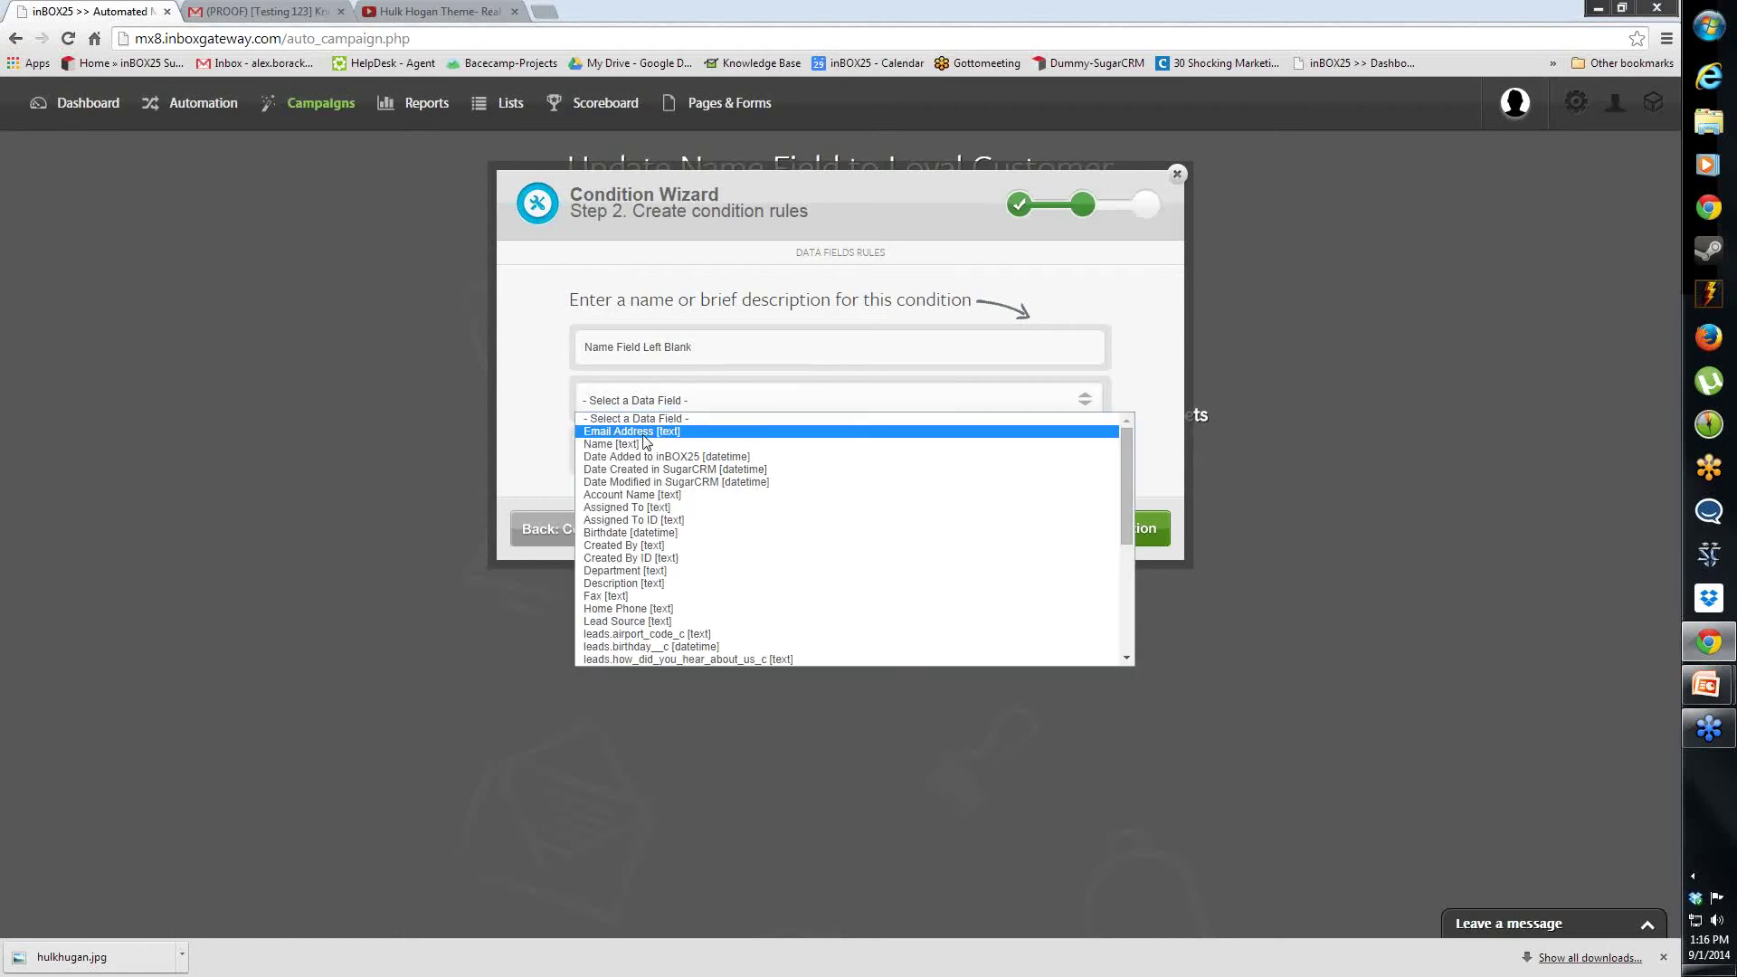
left_click(633, 443)
left_click(641, 452)
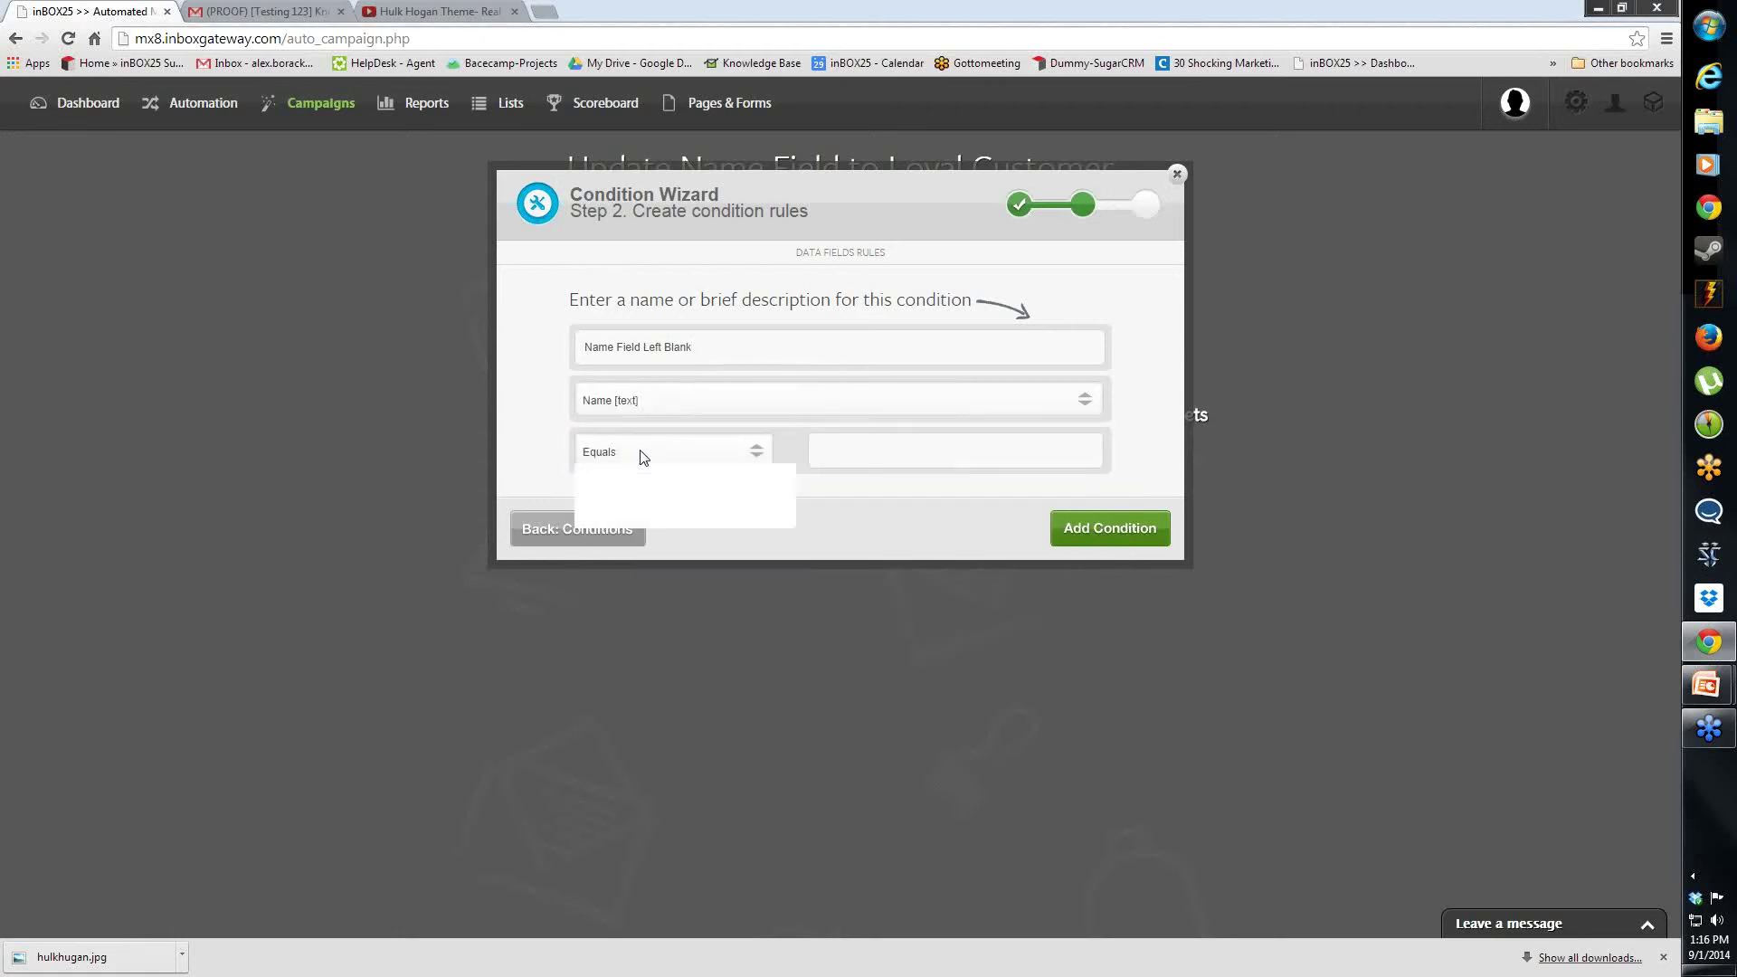
left_click(632, 523)
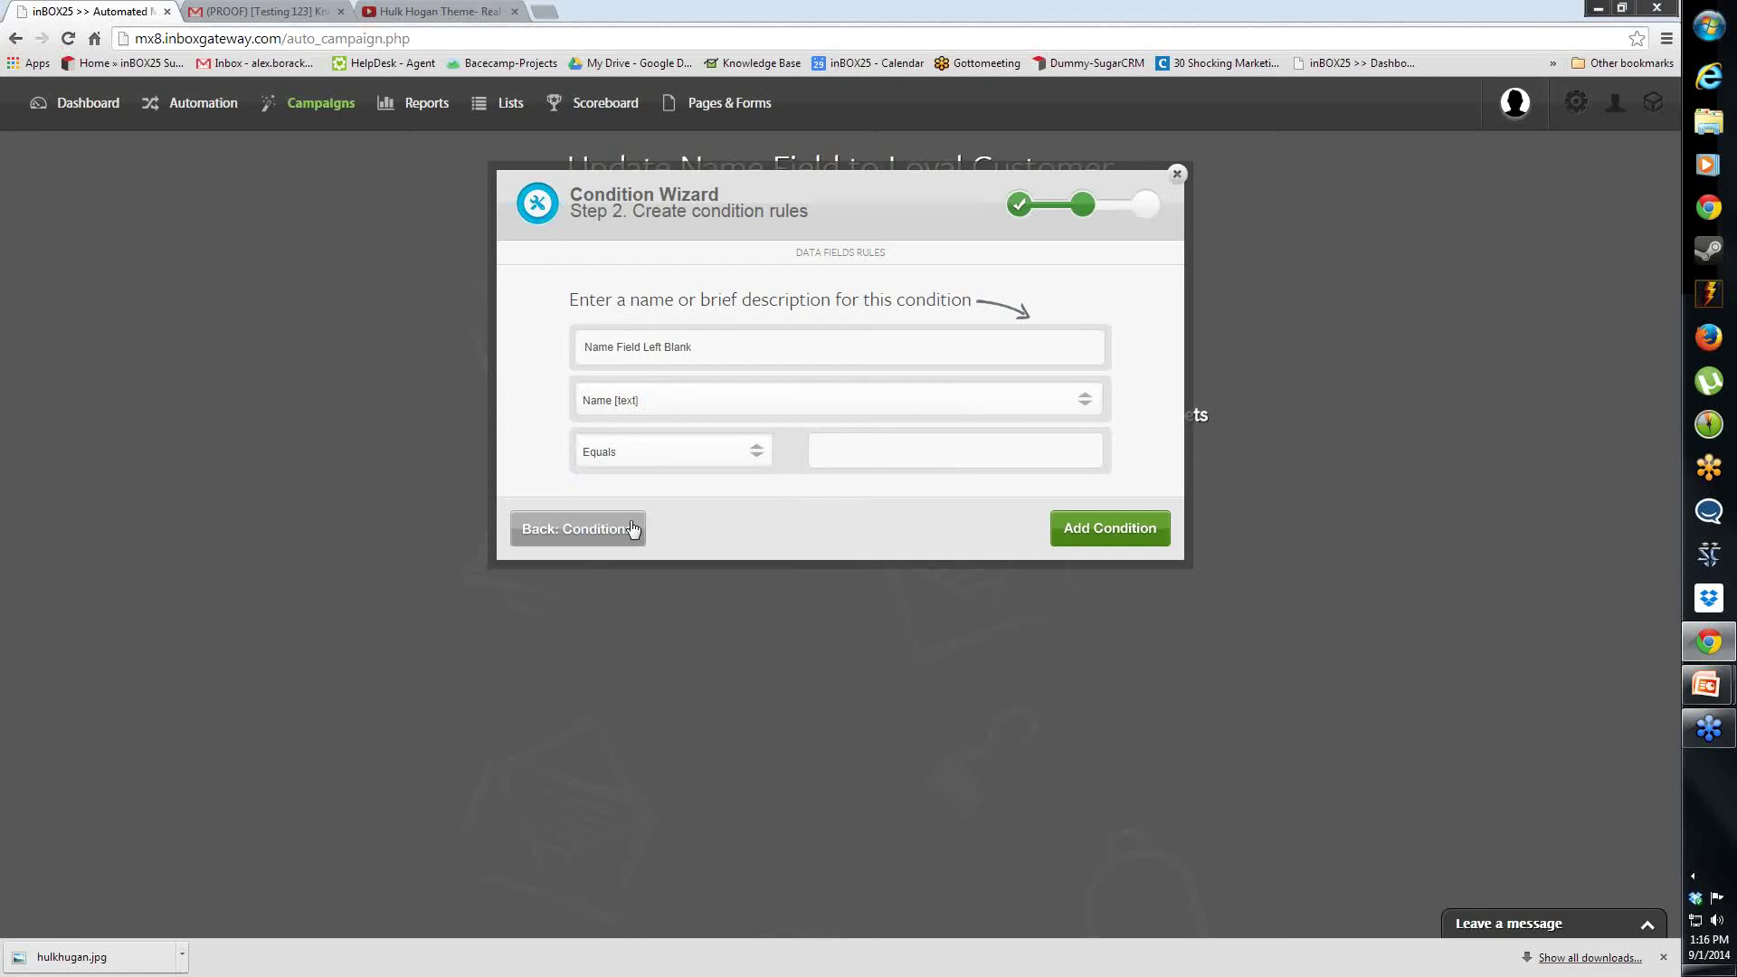
left_click(1103, 533)
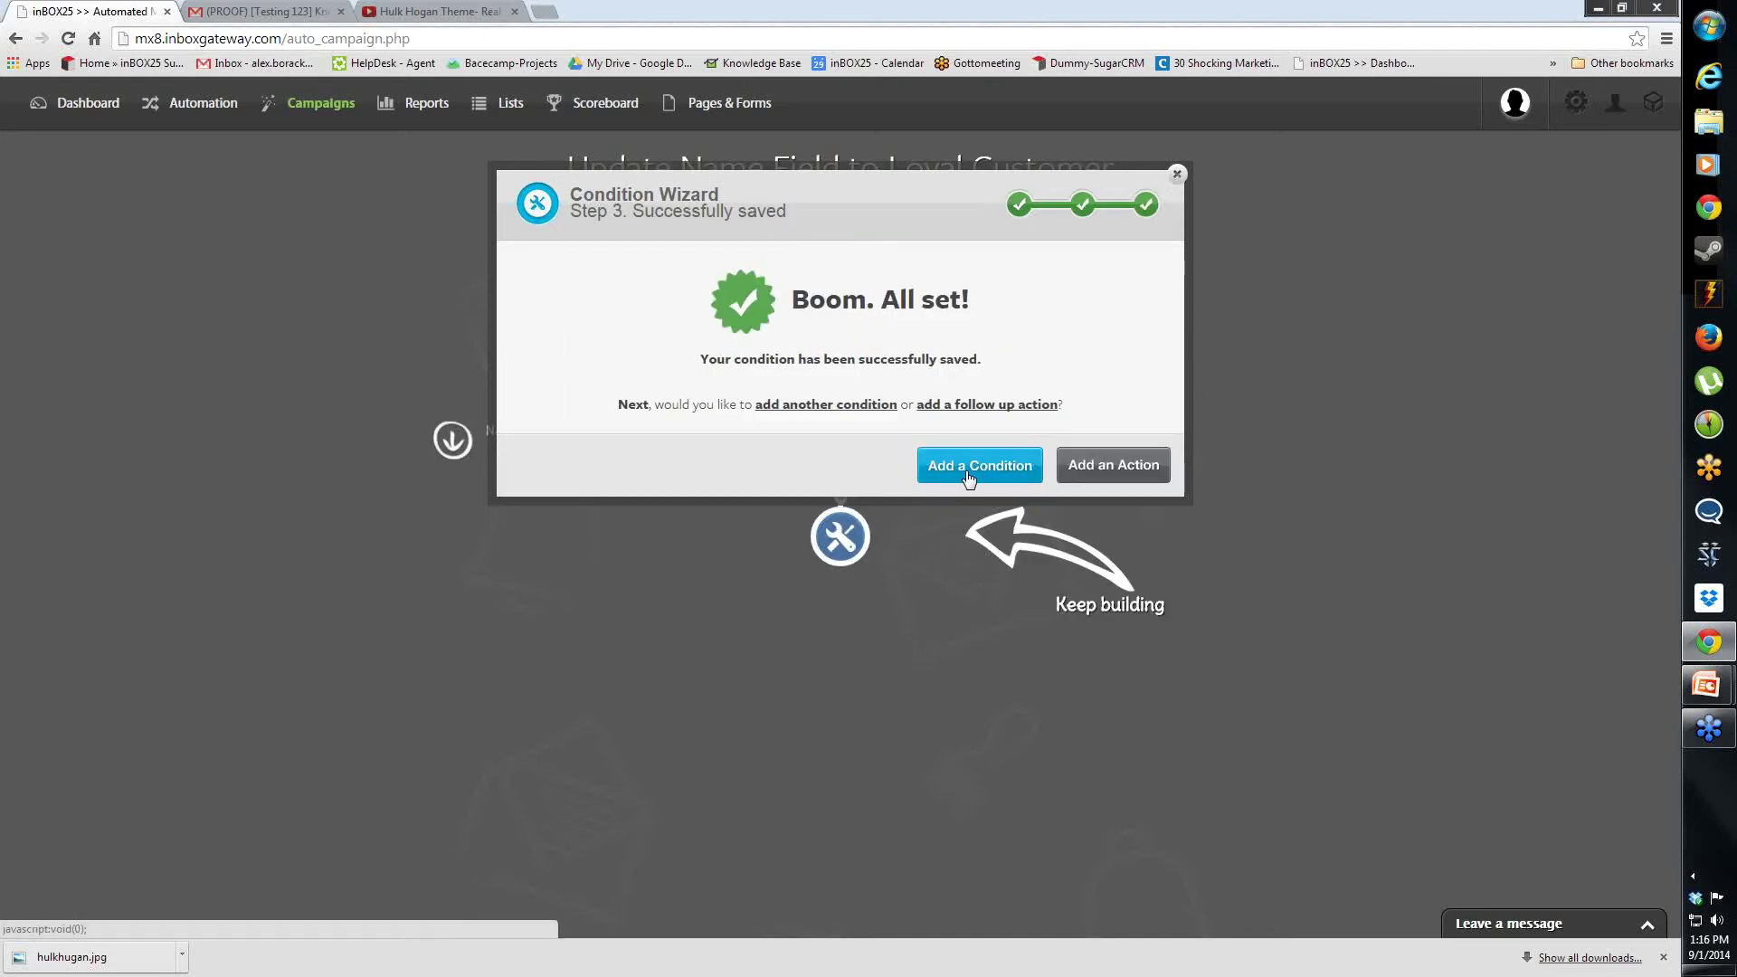
Start adding a follow-up action with a wait connector of 1 minute
left_click(1094, 465)
type("1")
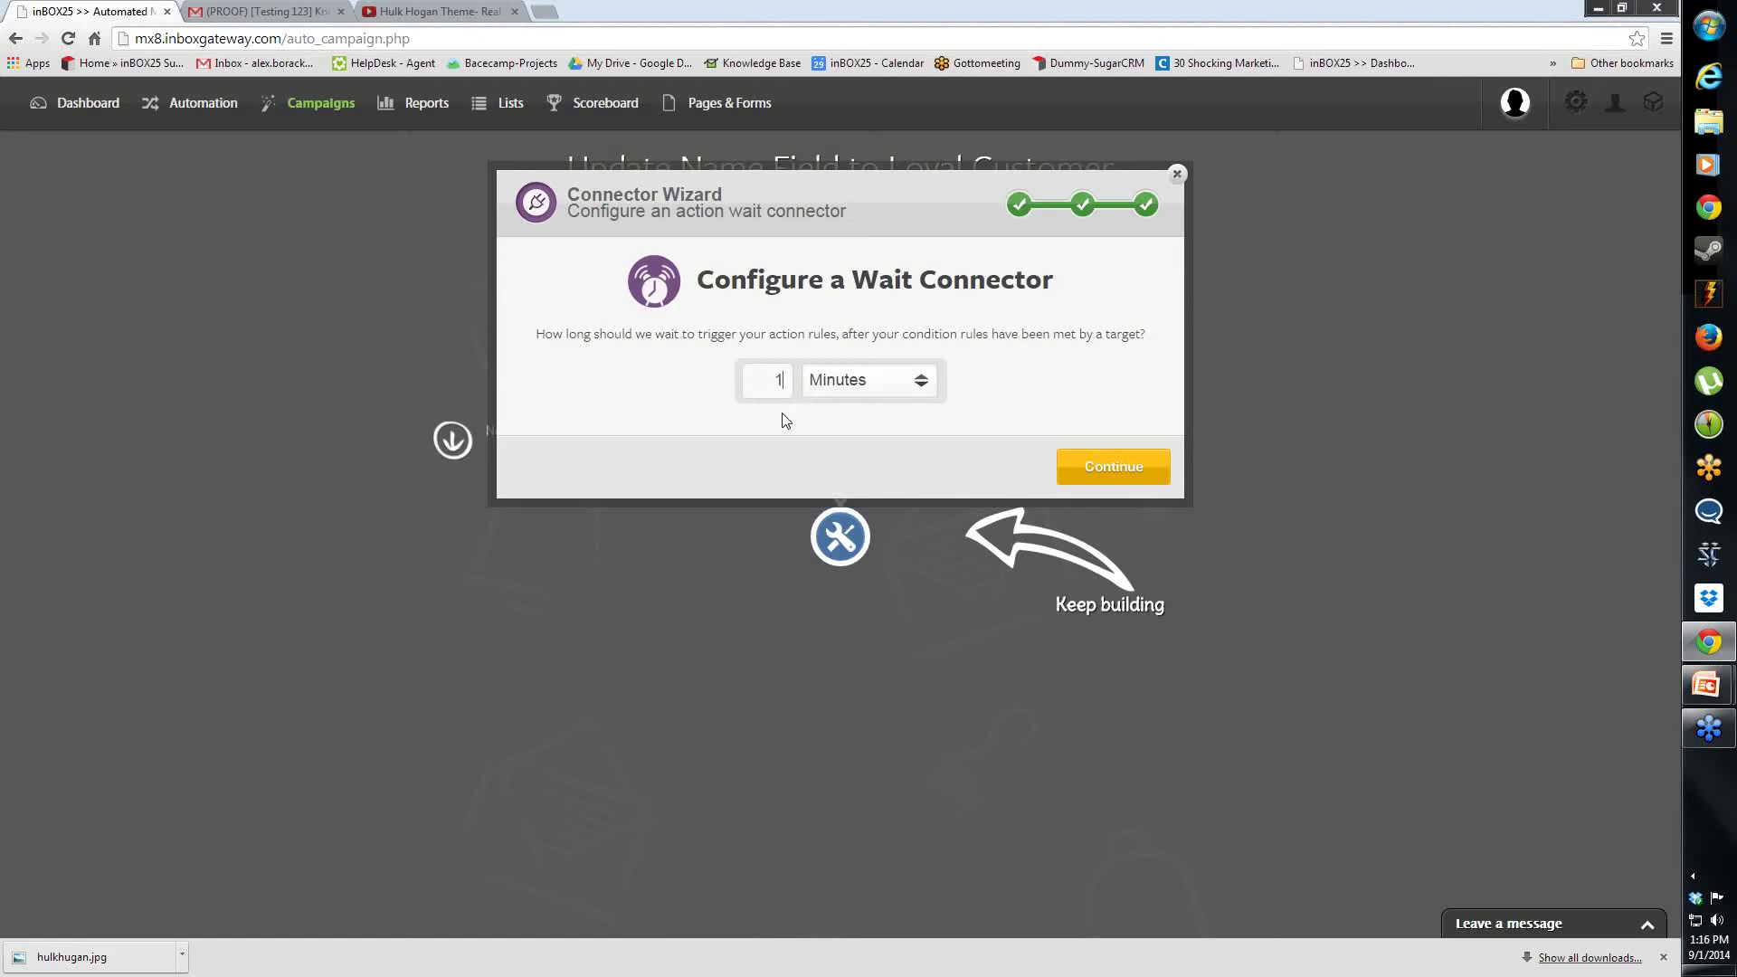
left_click(1109, 470)
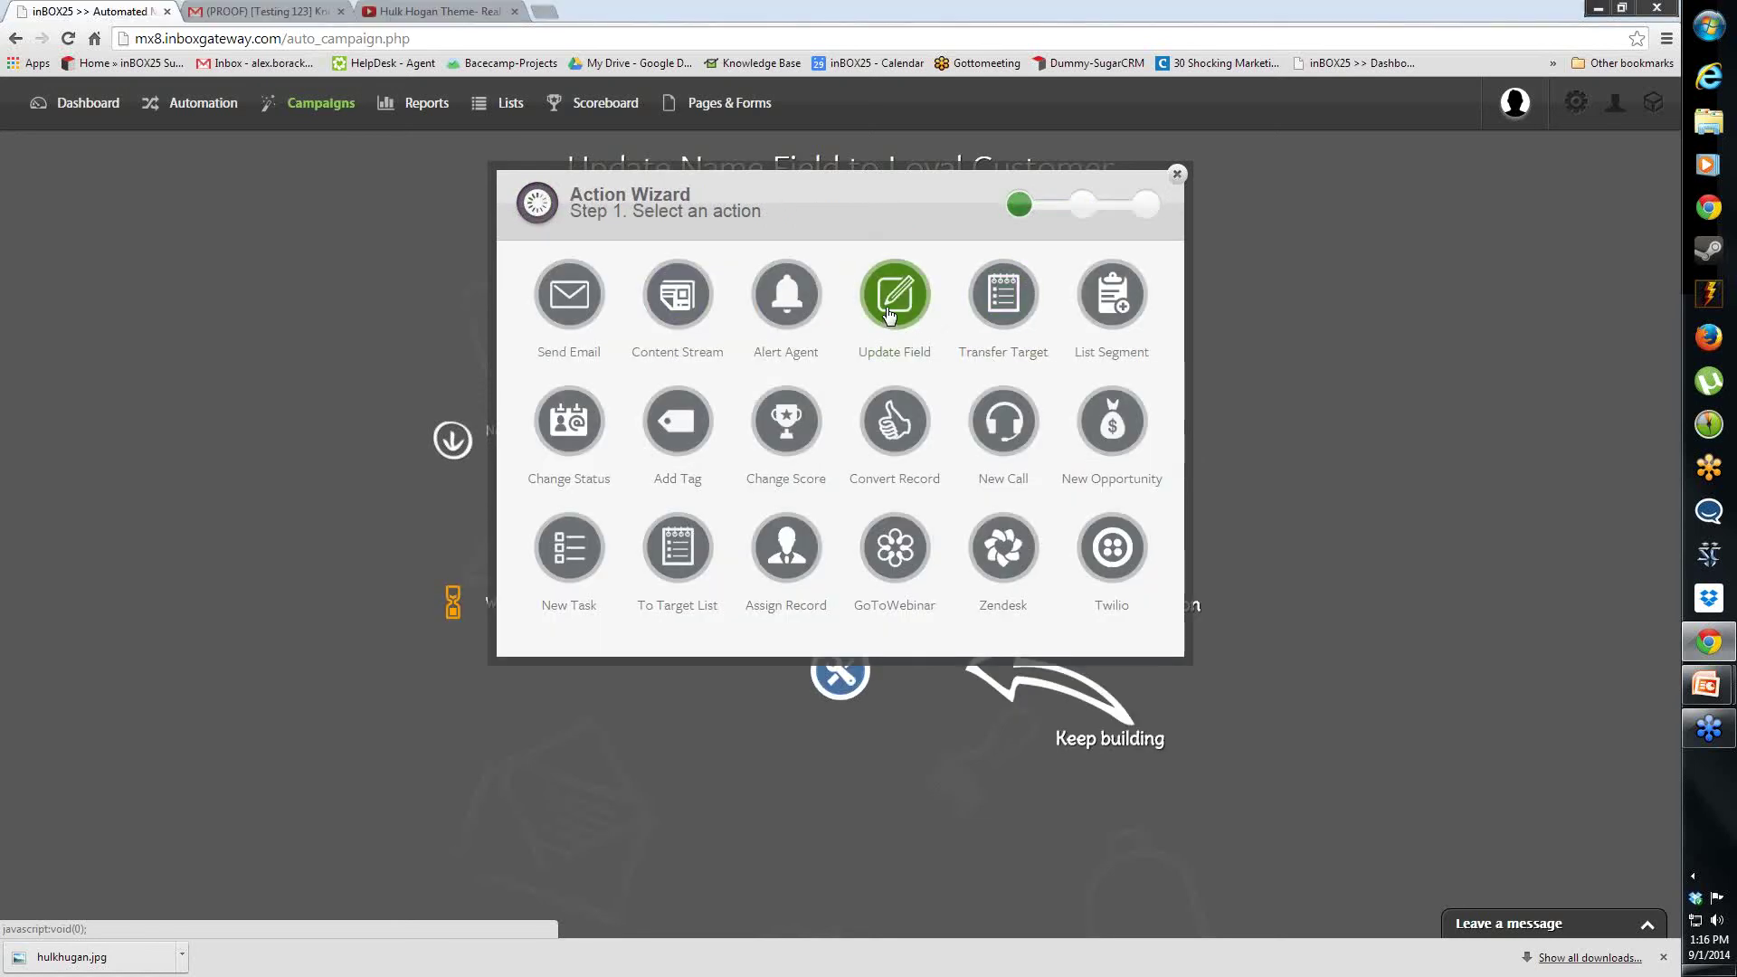
Add an Update Field action called "Enter Loyal Customer" that sets Name to "Loyal Customer", and end the campaign
left_click(887, 313)
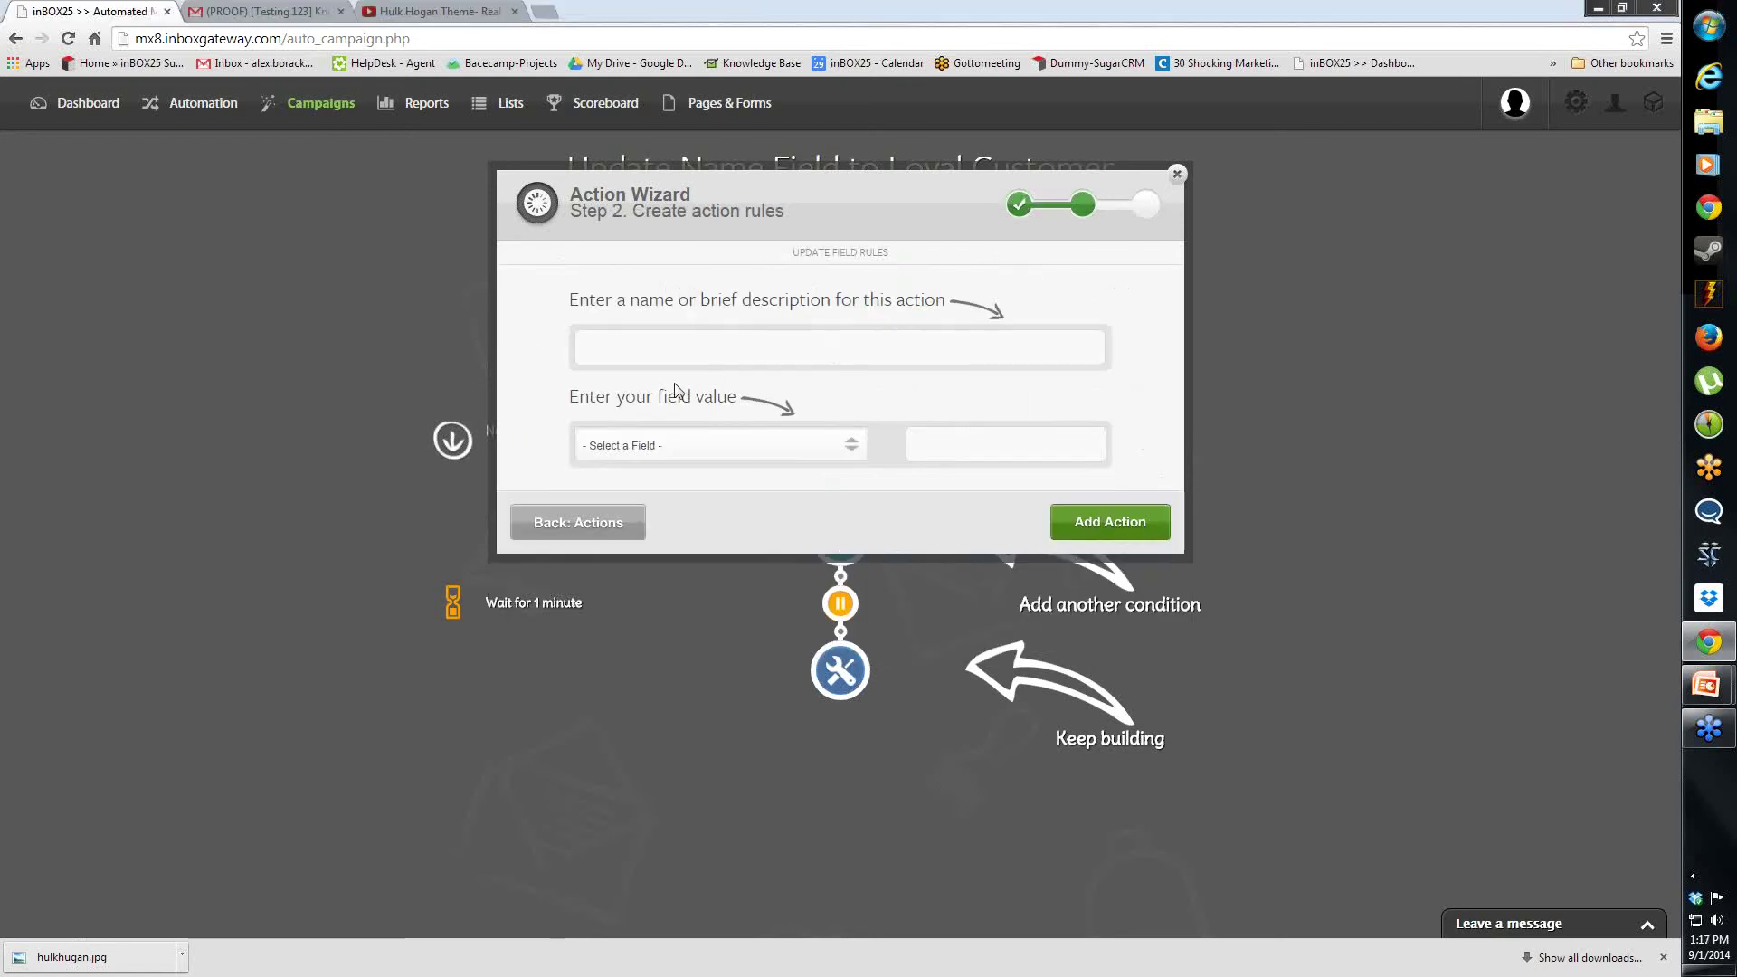
type("Enter Loyal Customer")
left_click(699, 448)
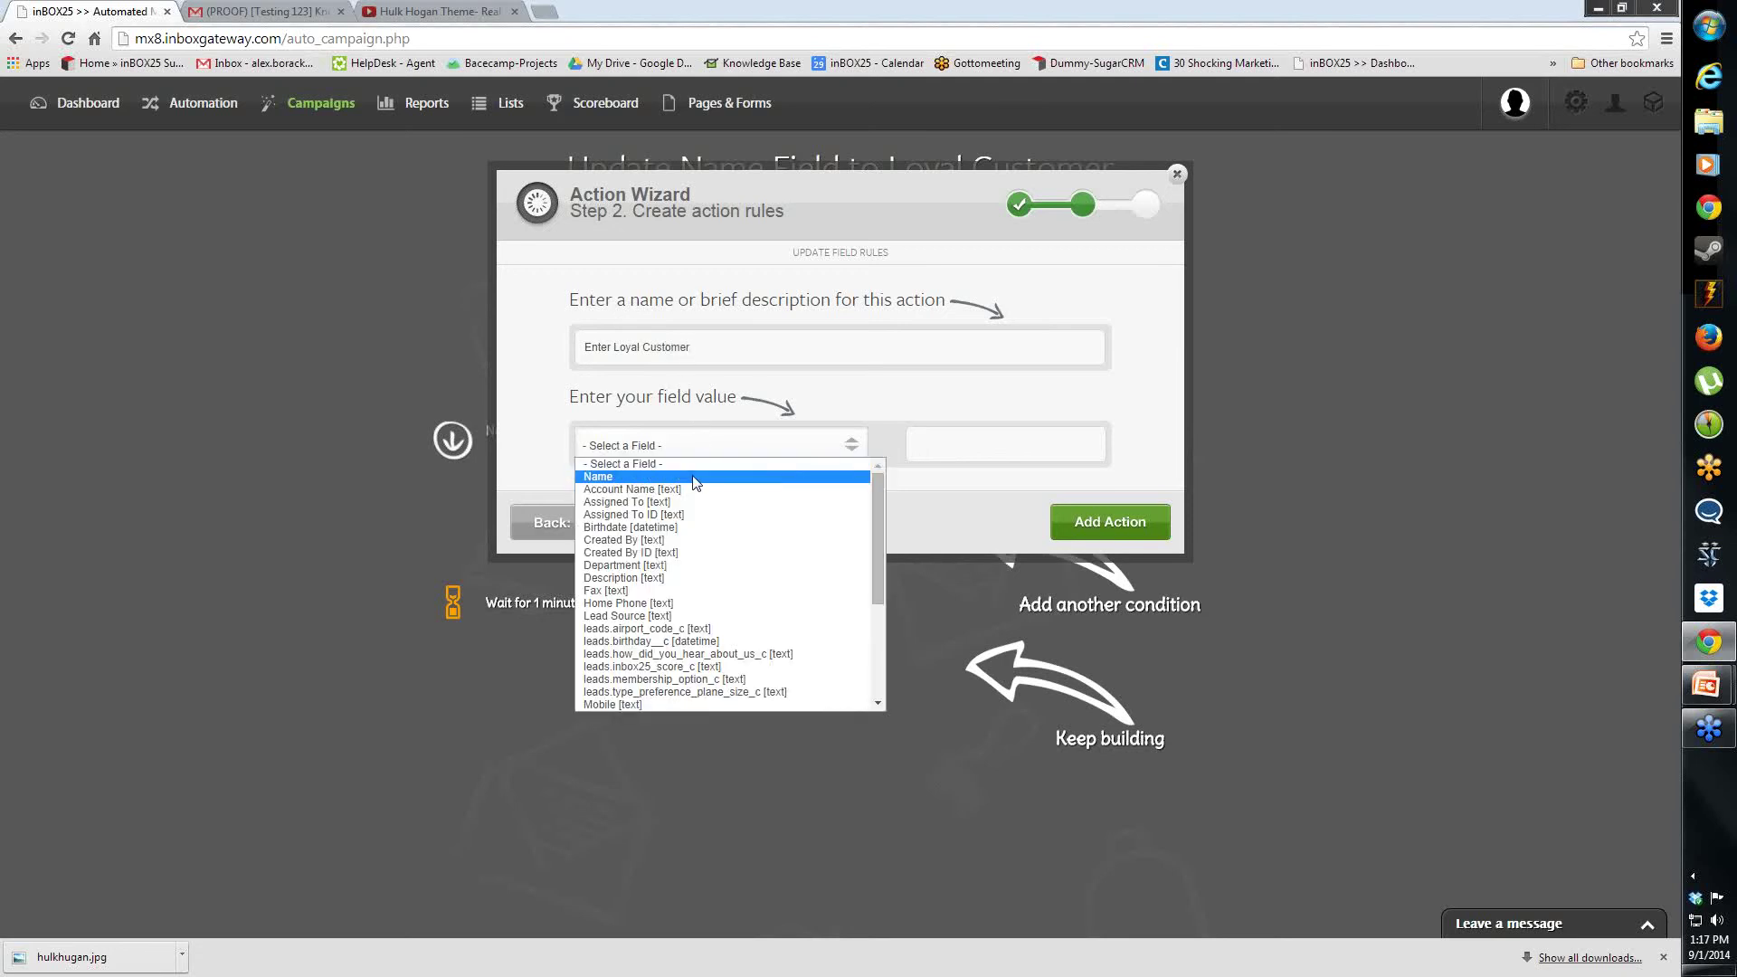
left_click(695, 478)
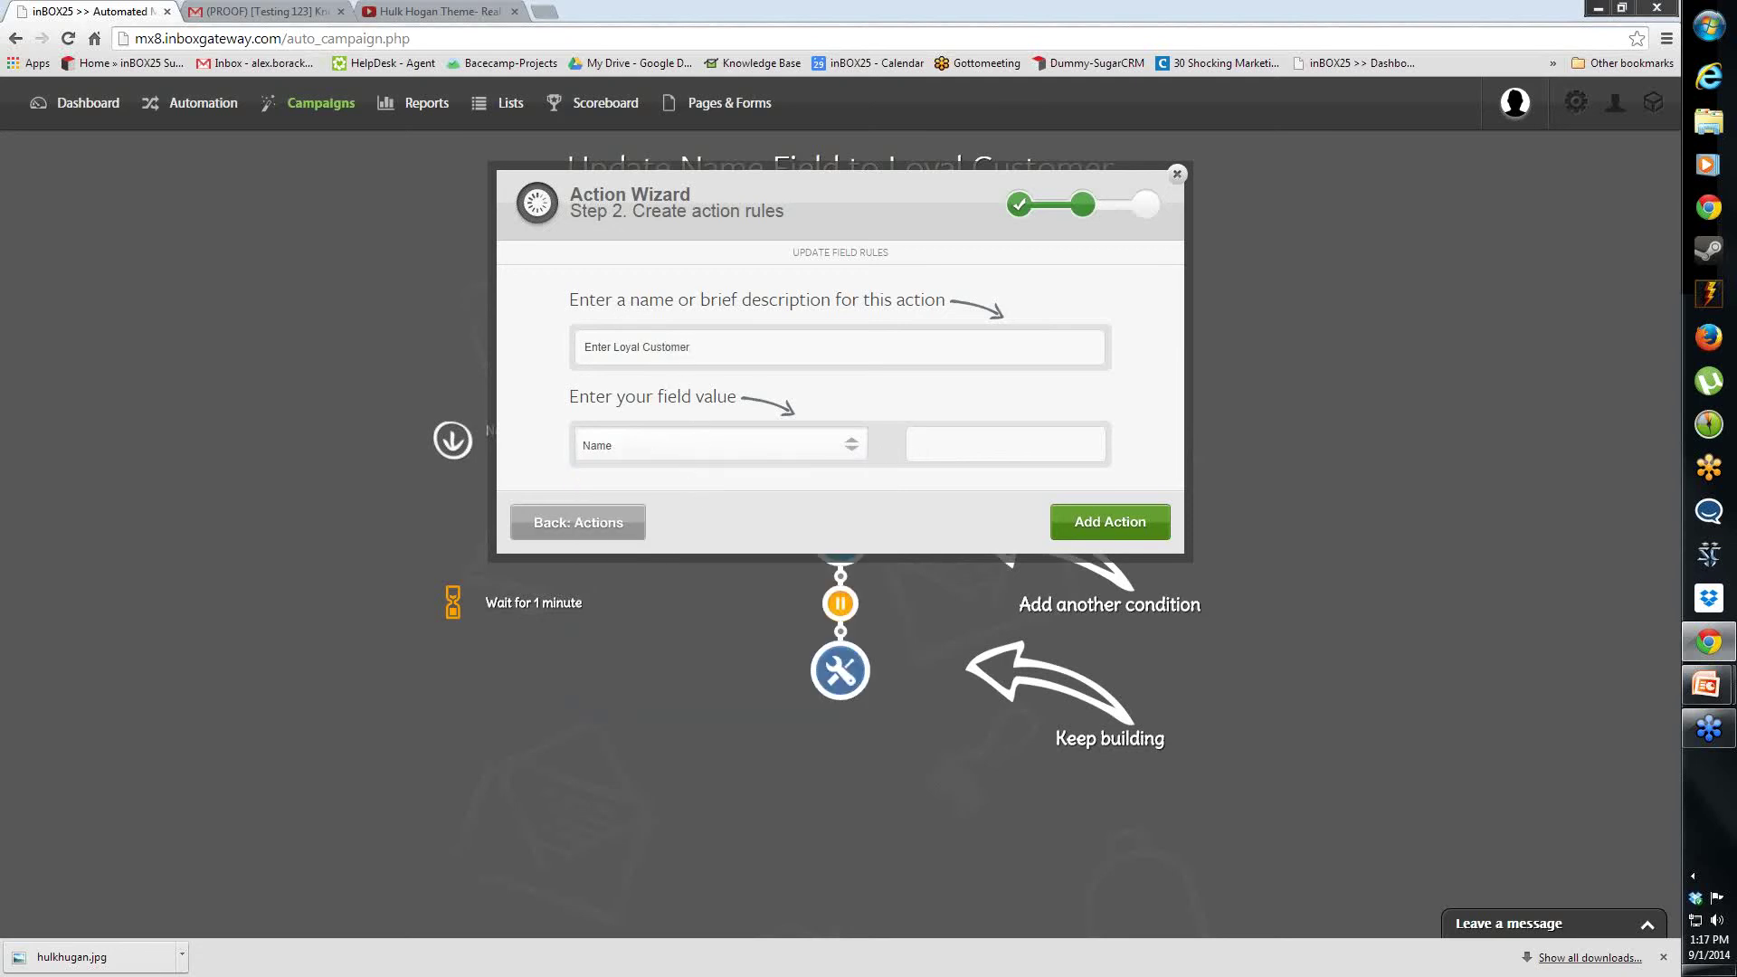
type("Loyal Customer")
left_click(1130, 536)
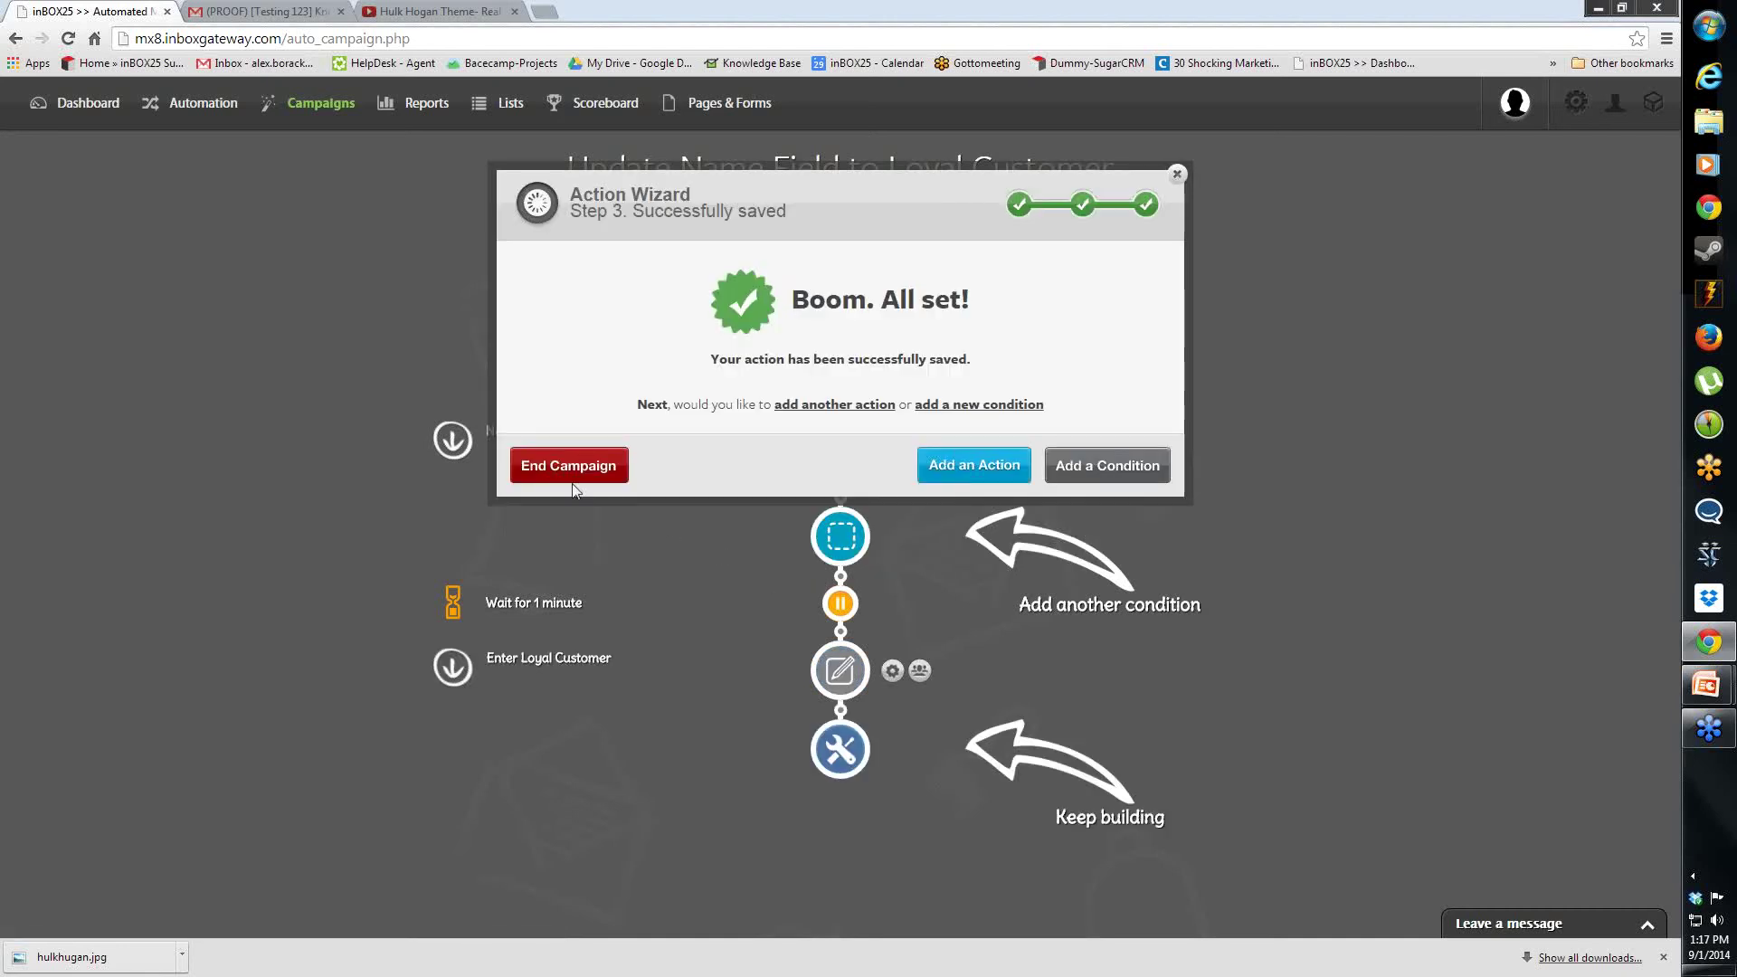
left_click(572, 475)
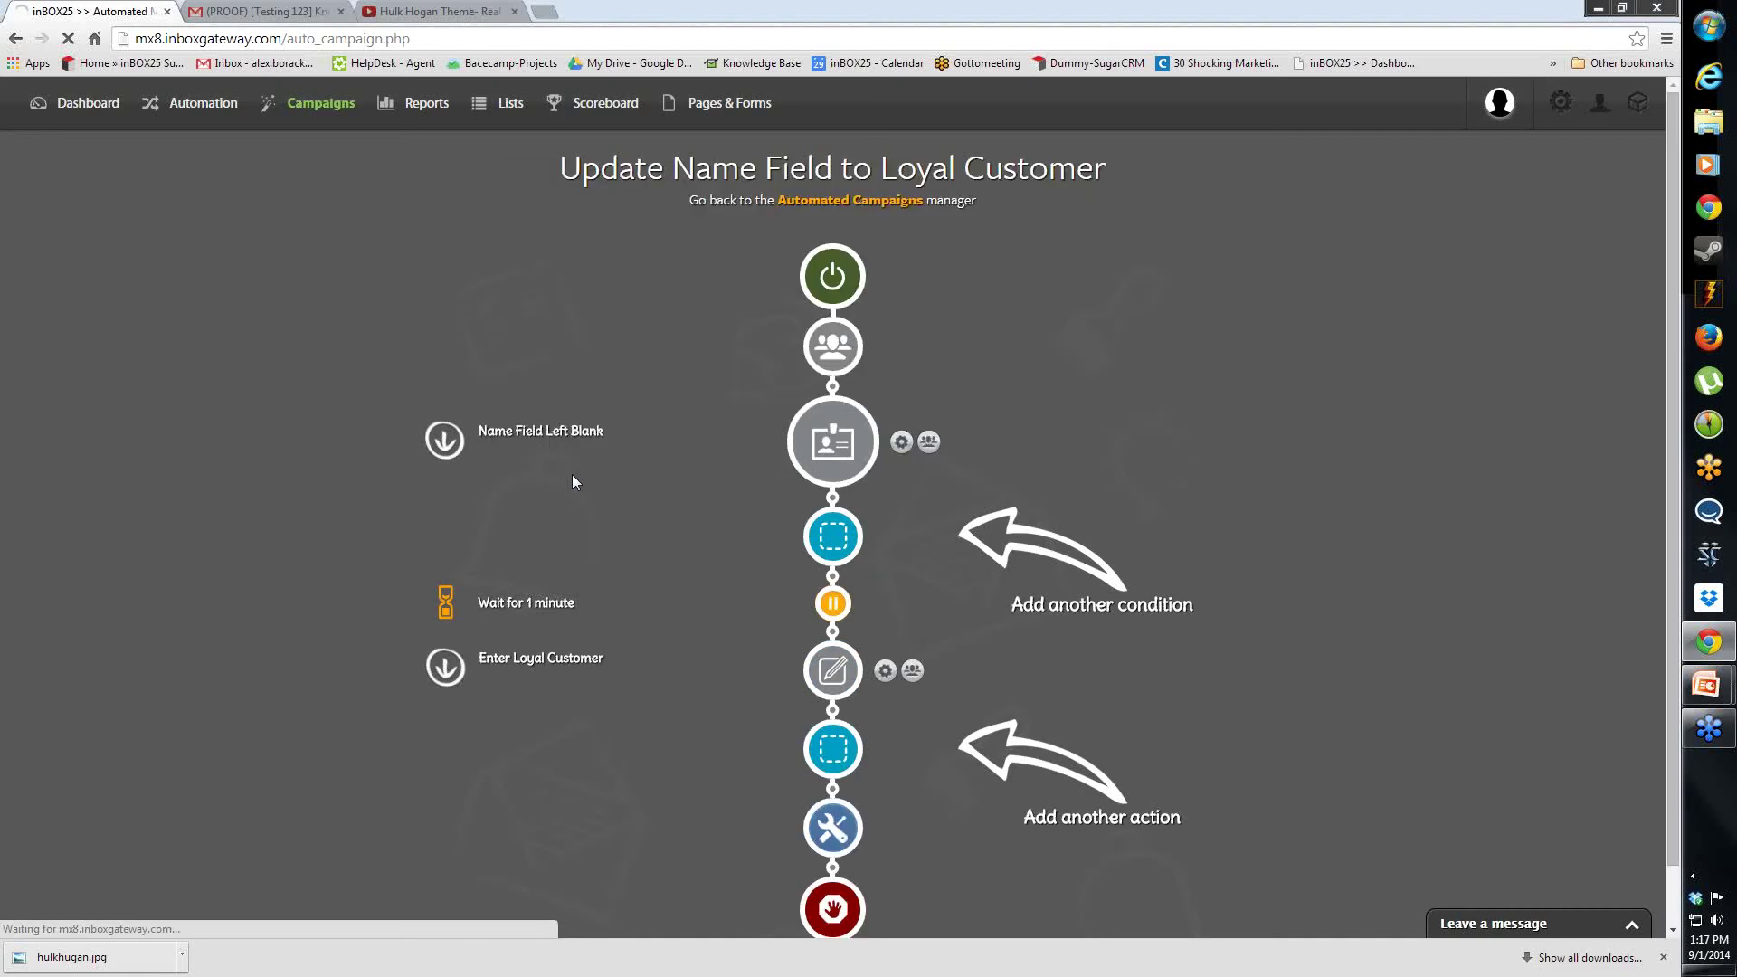